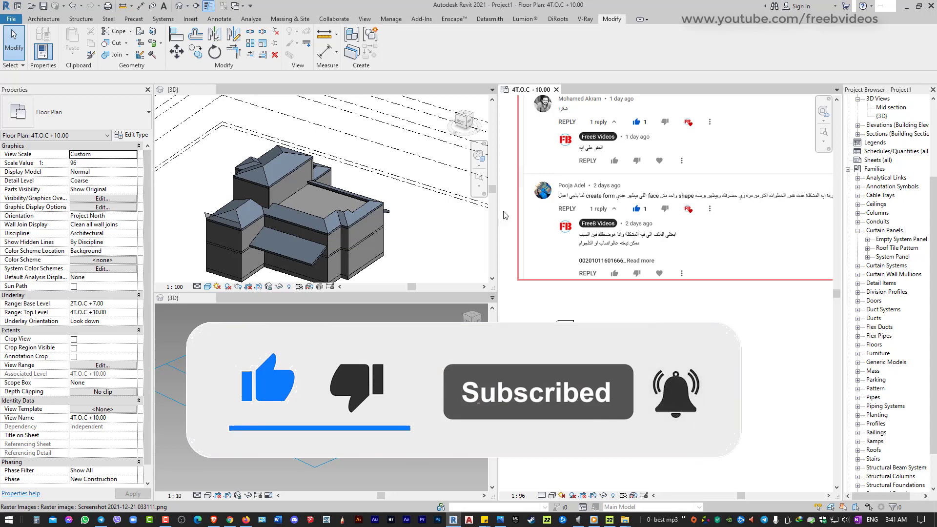
Step: Switch the views to tabs, review the Roof Tile Pattern family, and return to the house's {3D} view
click(430, 242)
key(w)
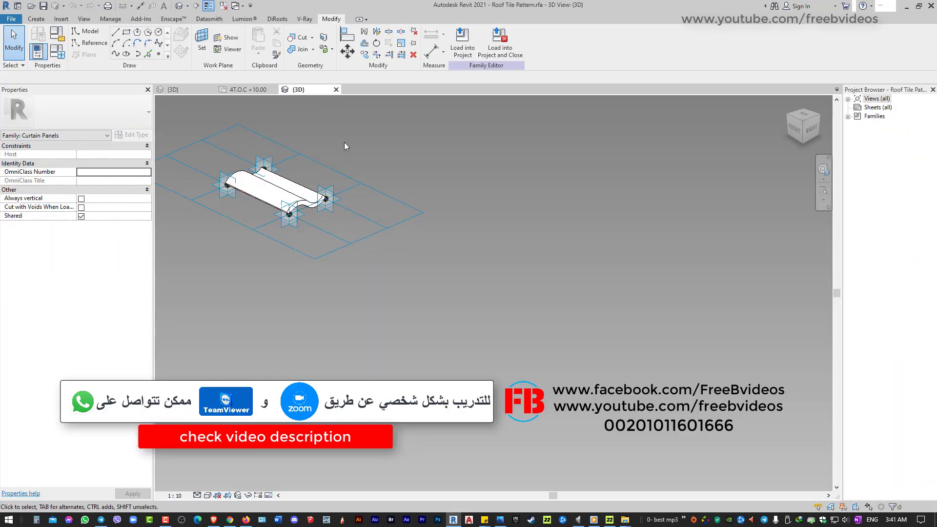
scroll(318, 217, up, 3)
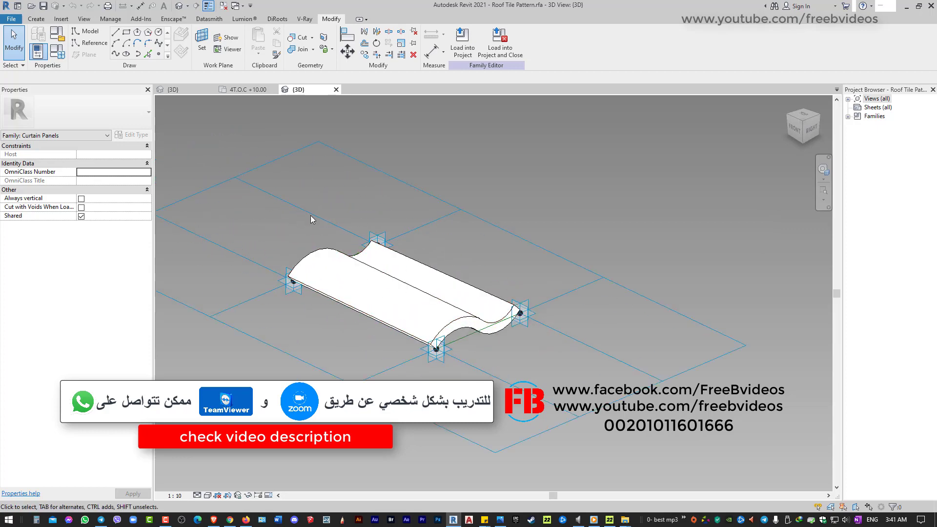
click(185, 91)
scroll(263, 319, up, 2)
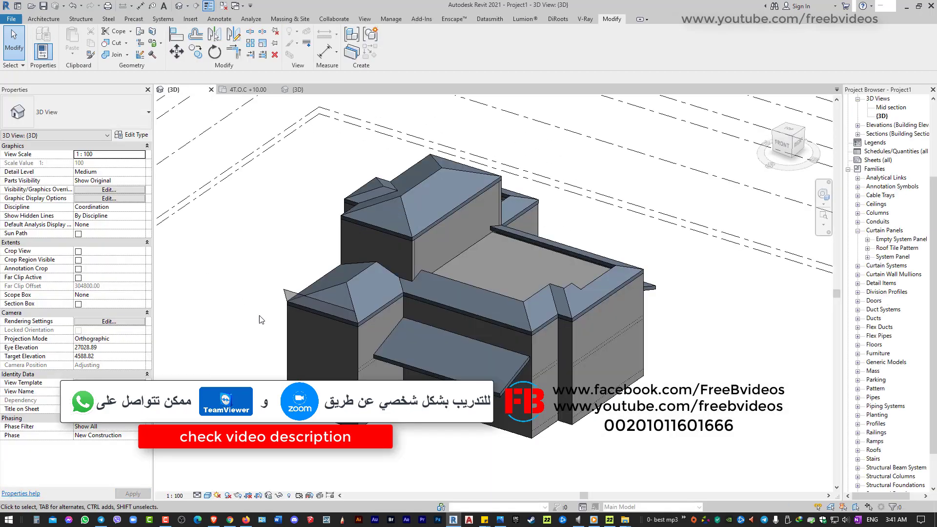
scroll(263, 320, up, 3)
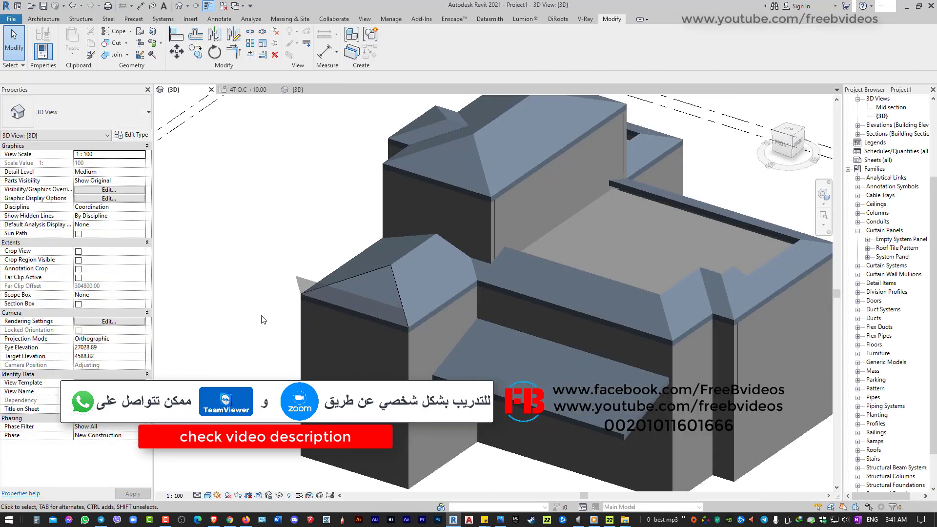
click(305, 285)
click(396, 51)
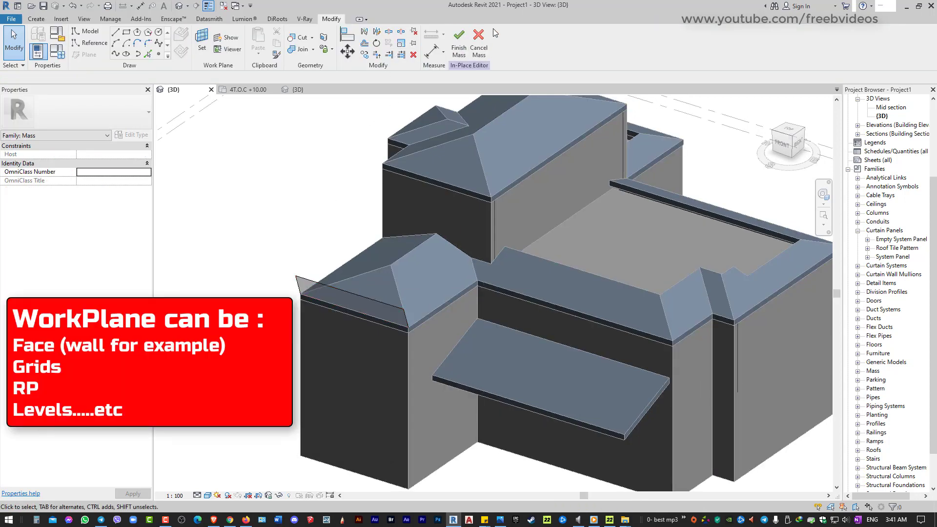
click(488, 32)
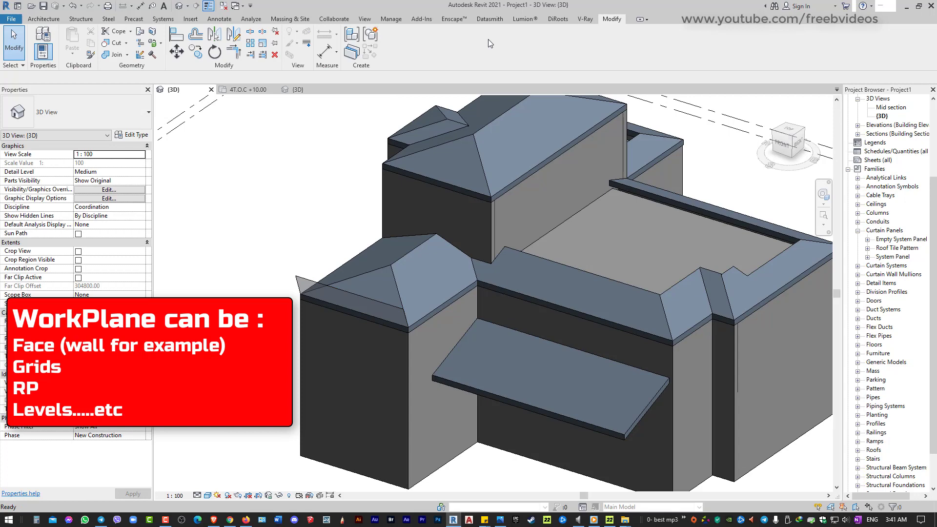
scroll(389, 114, down, 3)
Step: Draw a trial wall based on level 2T.O.C +7.00 beside the house, then delete it
click(43, 19)
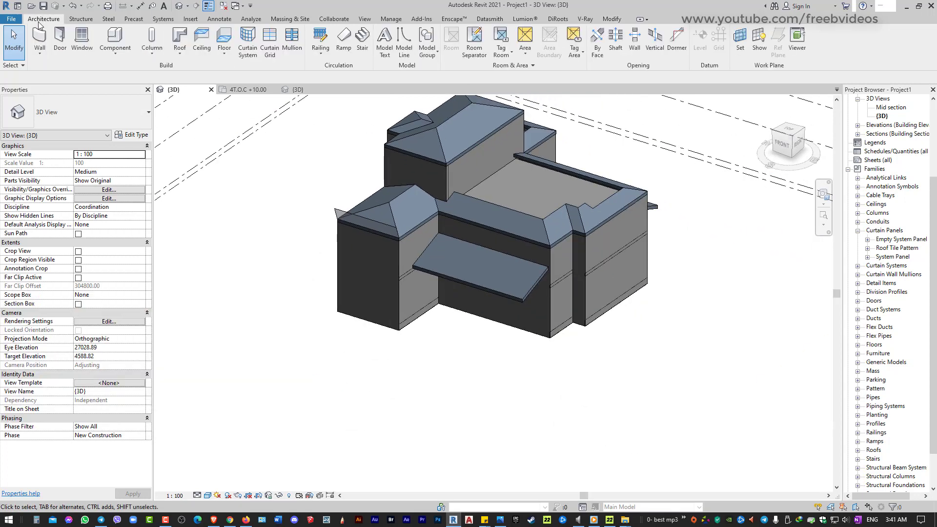
click(39, 36)
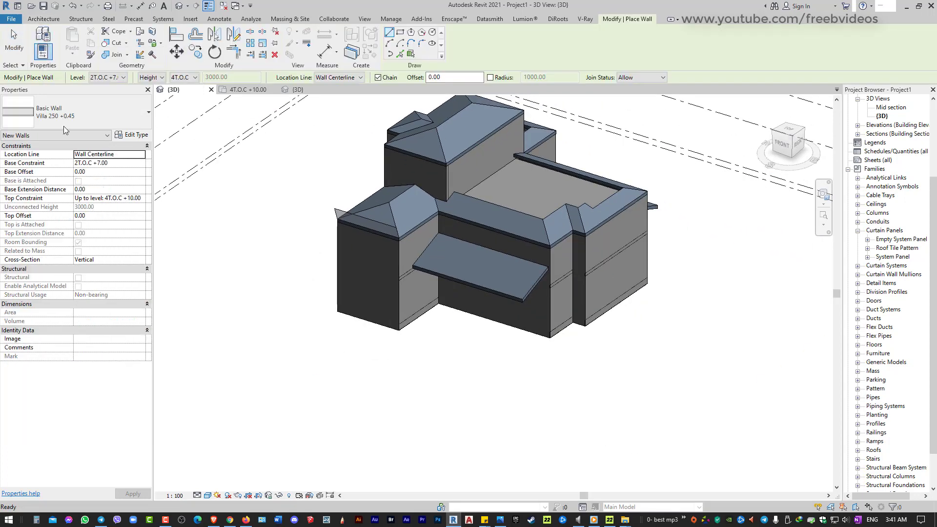
click(141, 165)
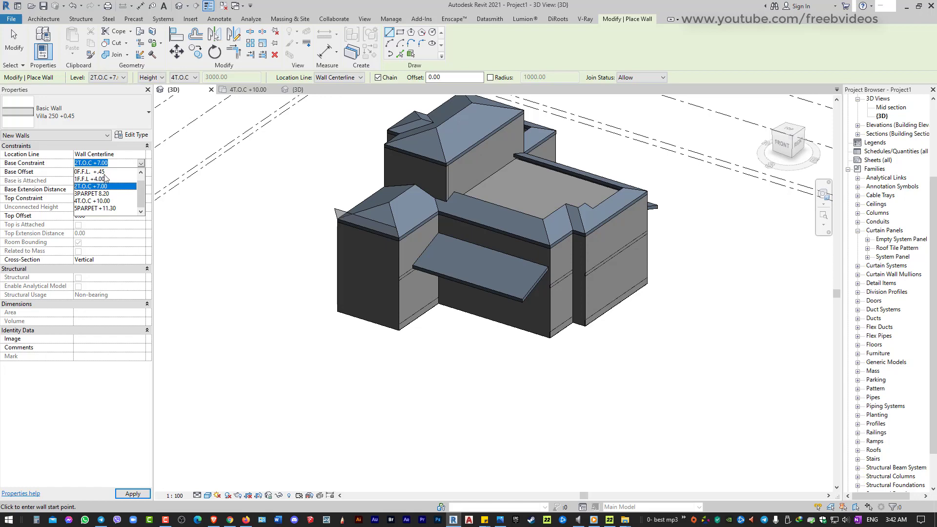
click(141, 167)
click(294, 312)
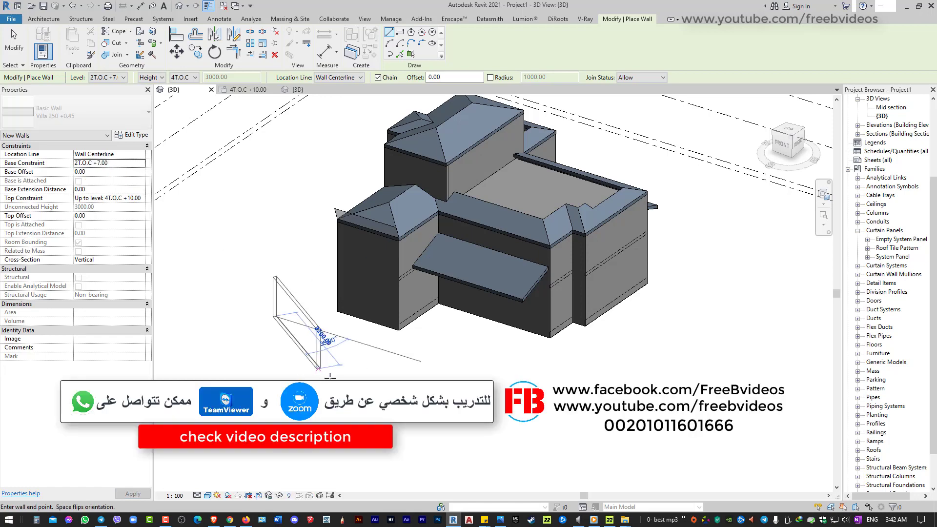
click(363, 371)
key(Escape)
key(Escape)
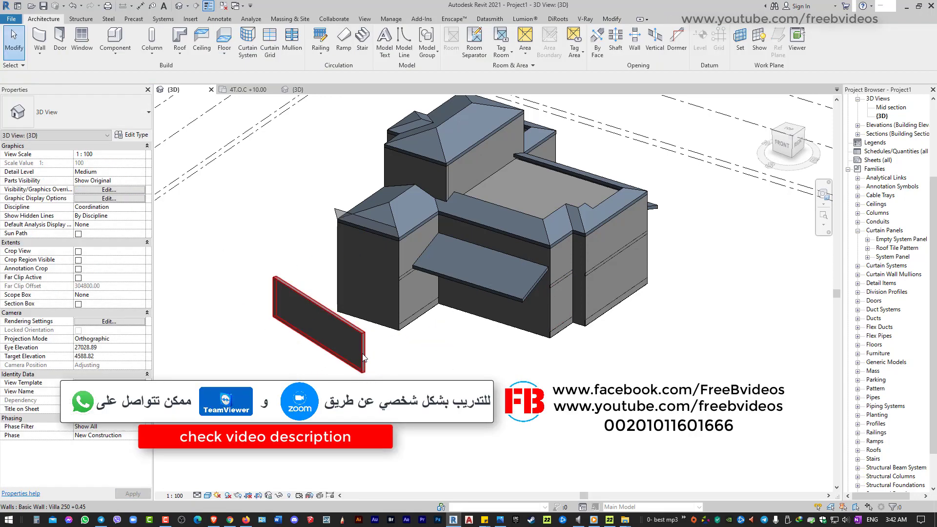
click(364, 357)
key(Delete)
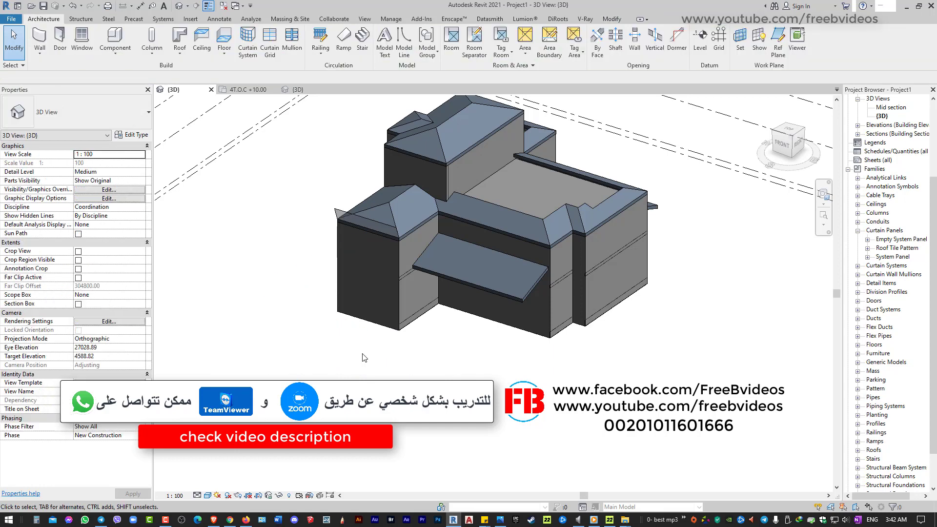
click(110, 57)
Step: Start a new in-place model in the Walls category, keeping the default name
click(128, 92)
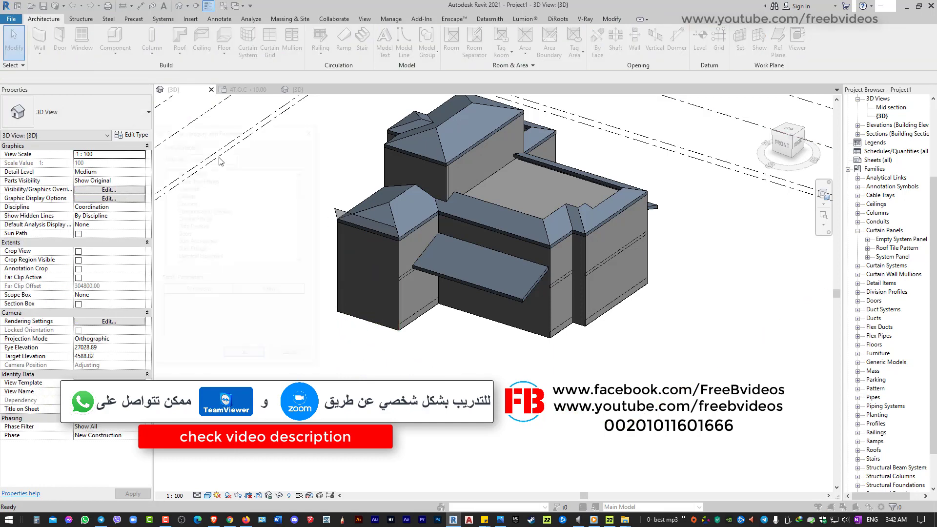
click(251, 358)
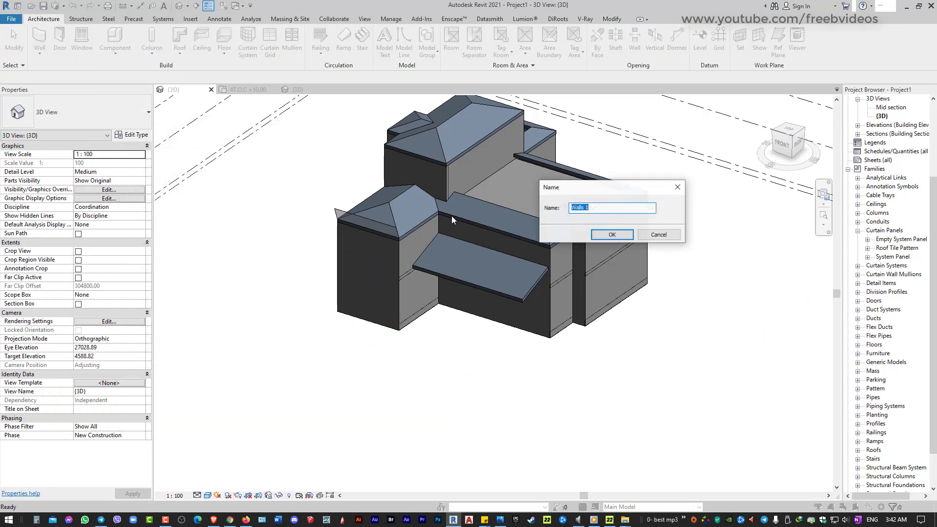
click(612, 235)
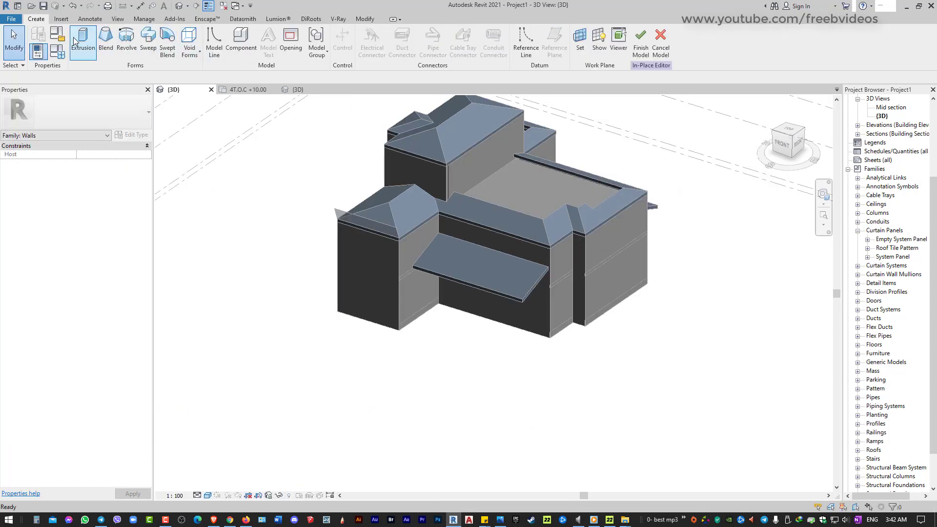
Step: Extrude a radius-2100 circle beside the house into a cylinder and stretch it taller
click(83, 42)
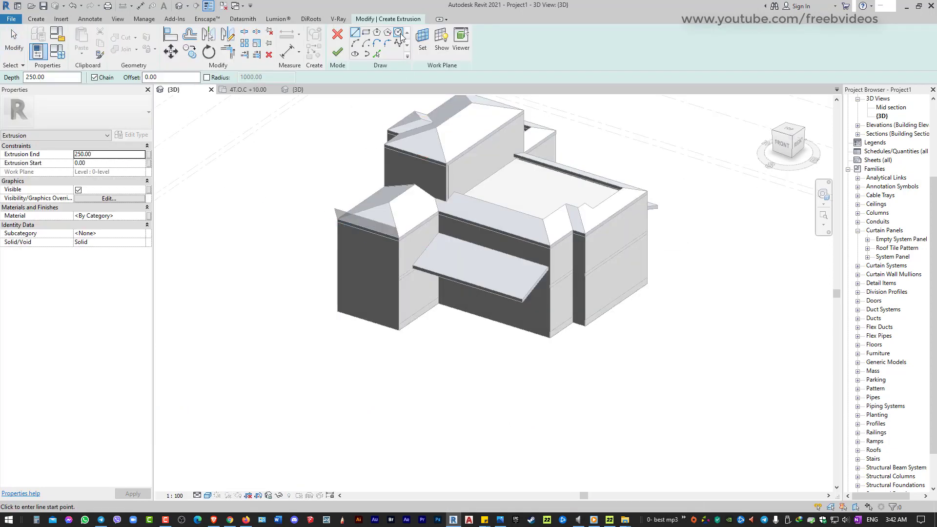
click(399, 32)
click(305, 333)
click(337, 331)
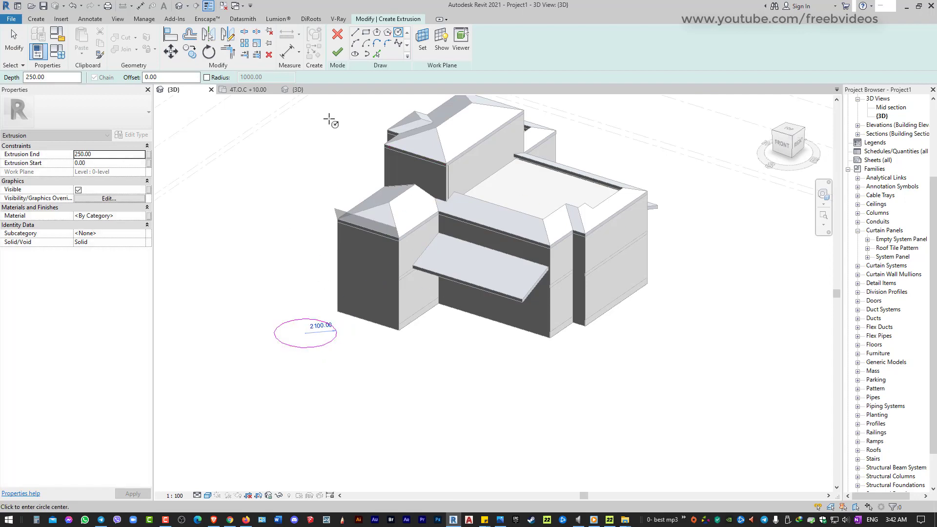
click(337, 52)
drag(305, 326, 307, 231)
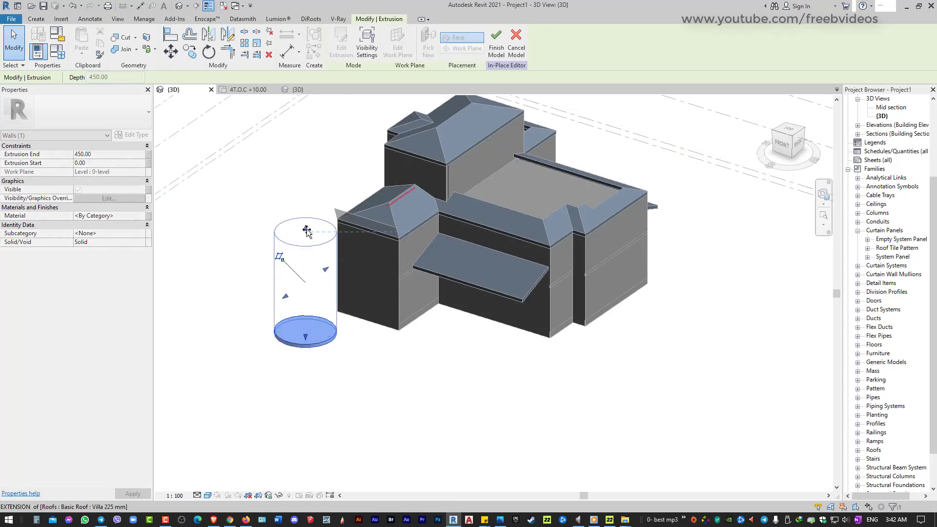
click(370, 413)
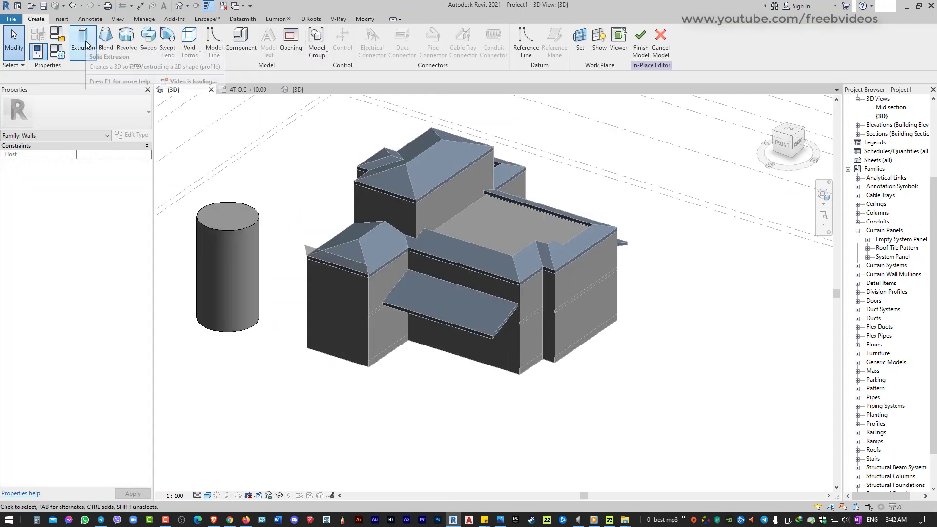
Step: Set the work plane to the sloped canopy roof face in front of the house
click(580, 44)
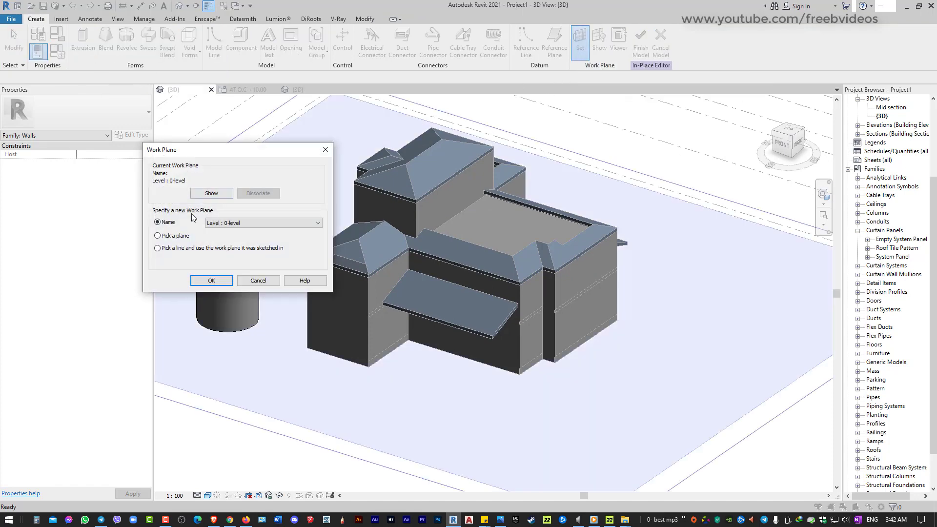
click(202, 281)
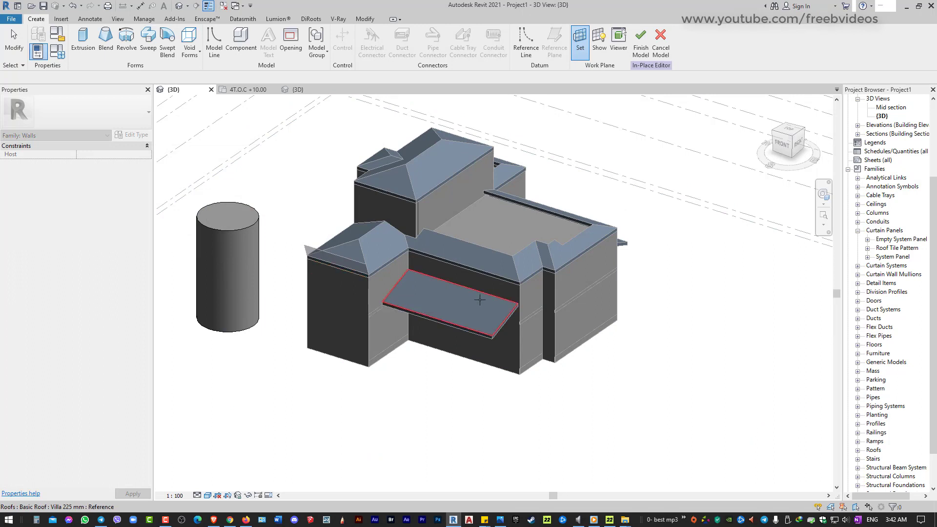
click(452, 307)
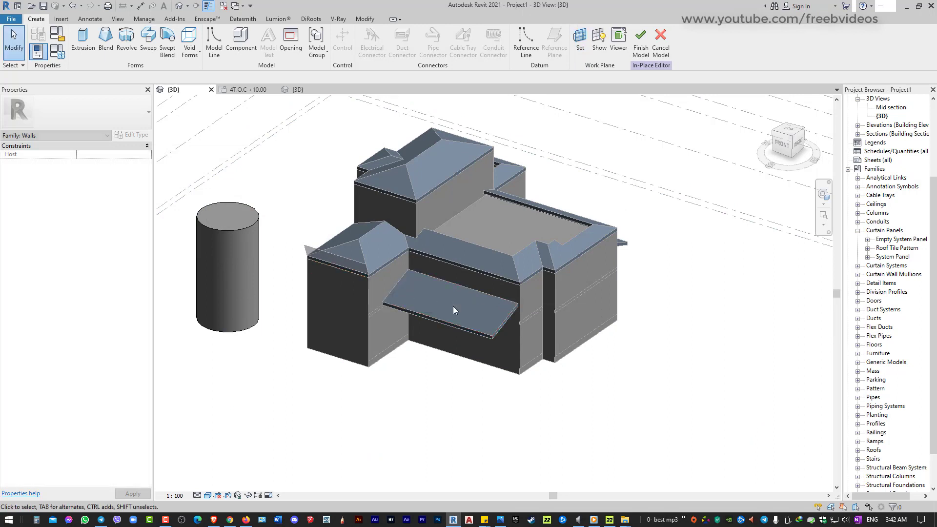
Step: Extrude a small circle from the canopy roof into a lengthened cylinder
click(82, 45)
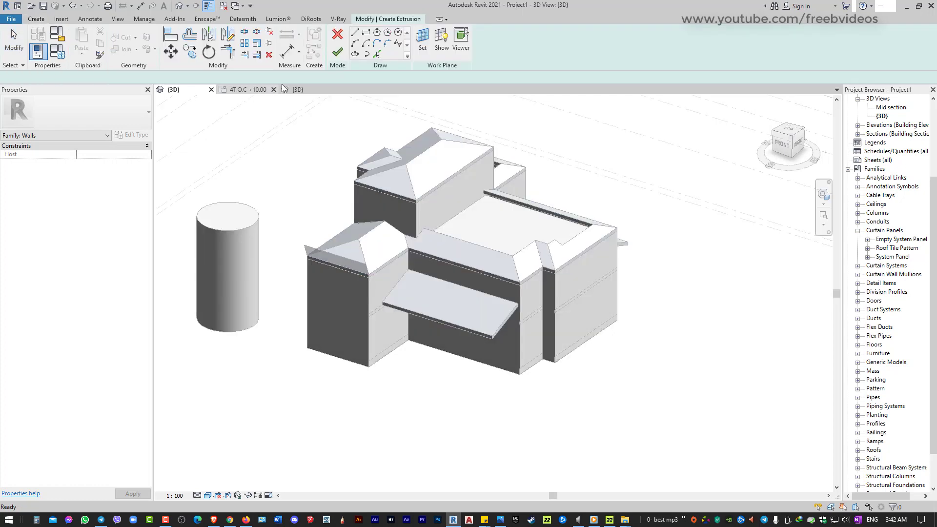
click(399, 32)
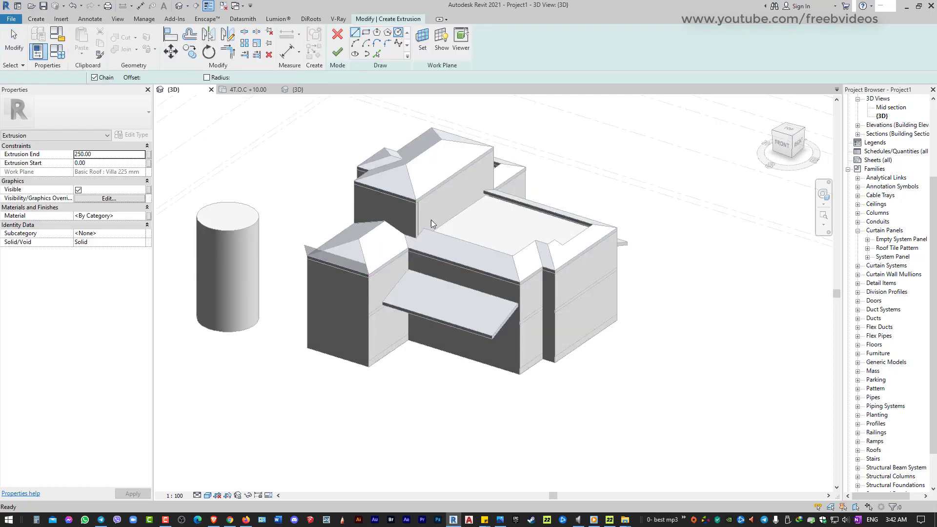
click(444, 294)
click(330, 55)
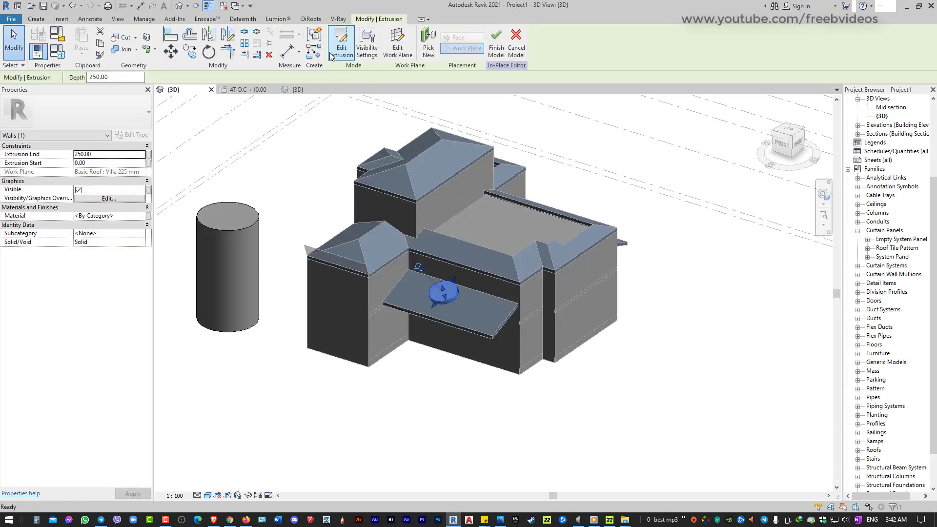
drag(441, 285, 510, 375)
click(552, 389)
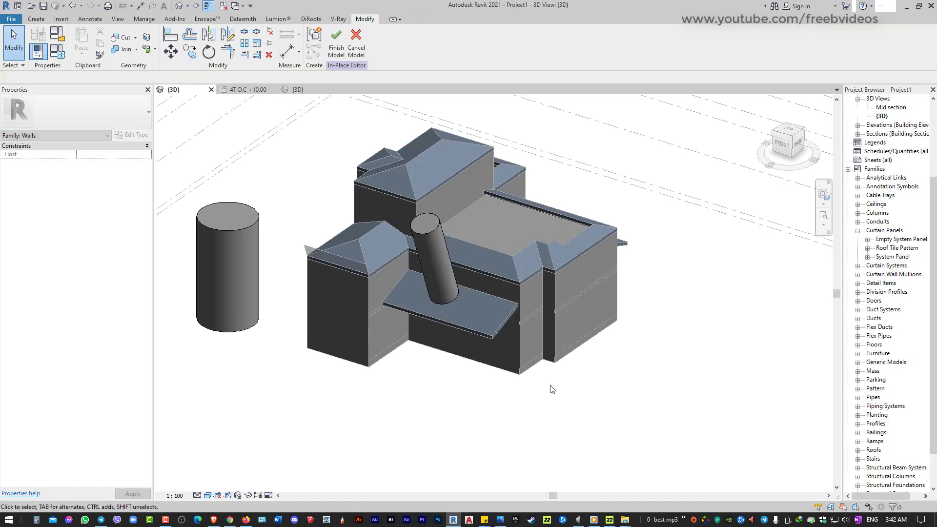
shift+middle_drag(632, 334, 483, 341)
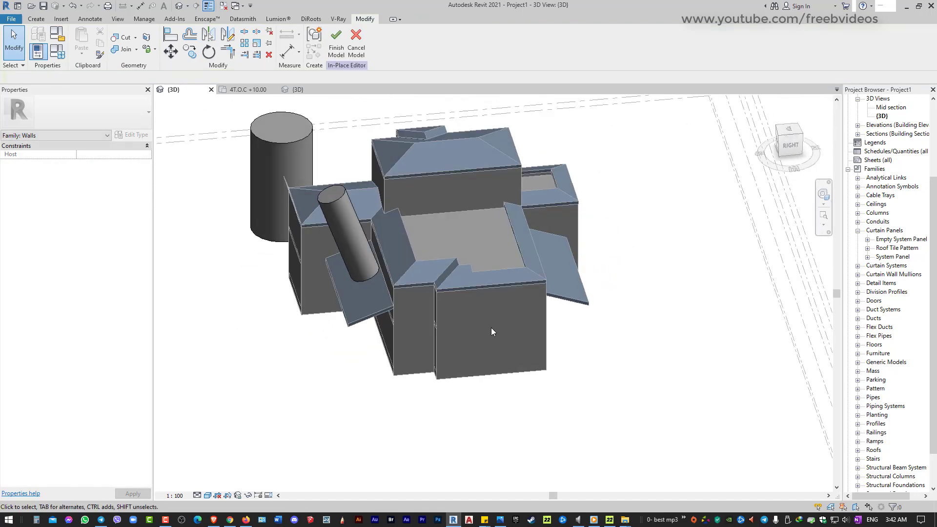
Step: Sketch a circle on a wall face, then cancel the in-place model, discarding all cylinders
click(33, 20)
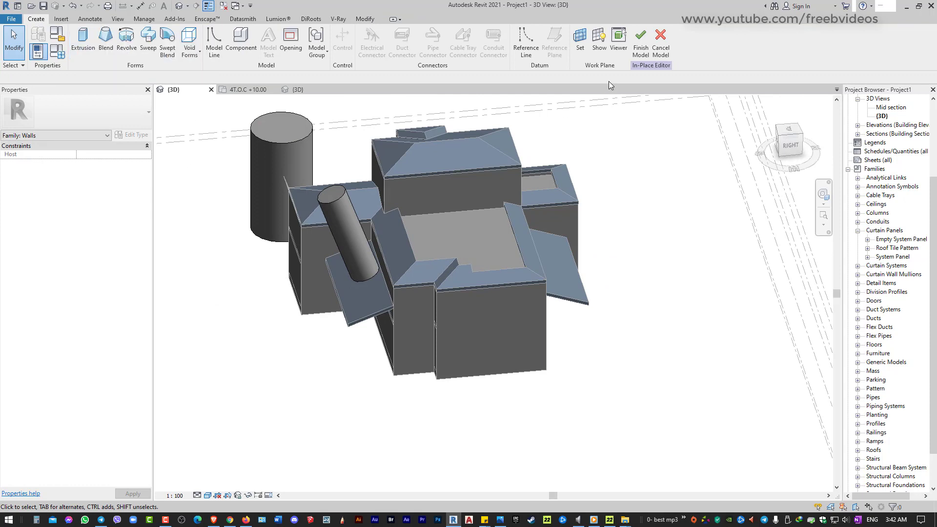
click(83, 42)
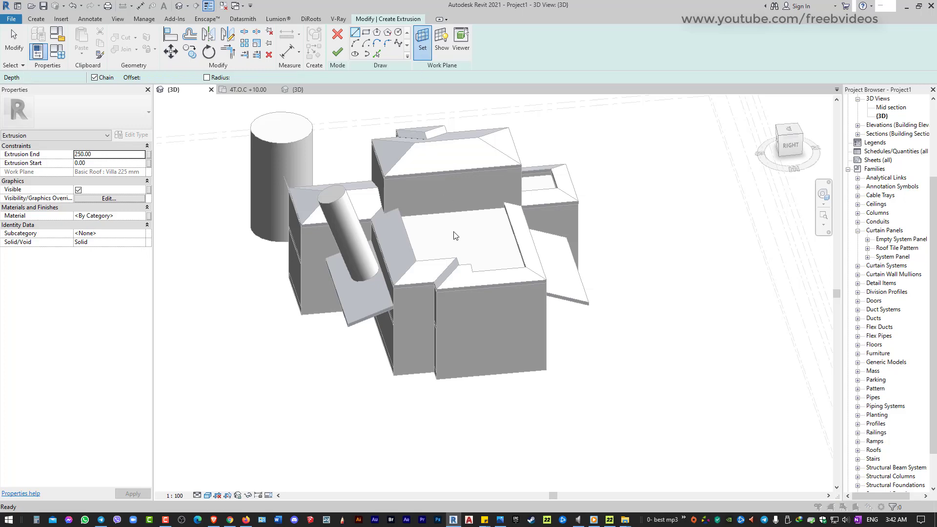
click(181, 236)
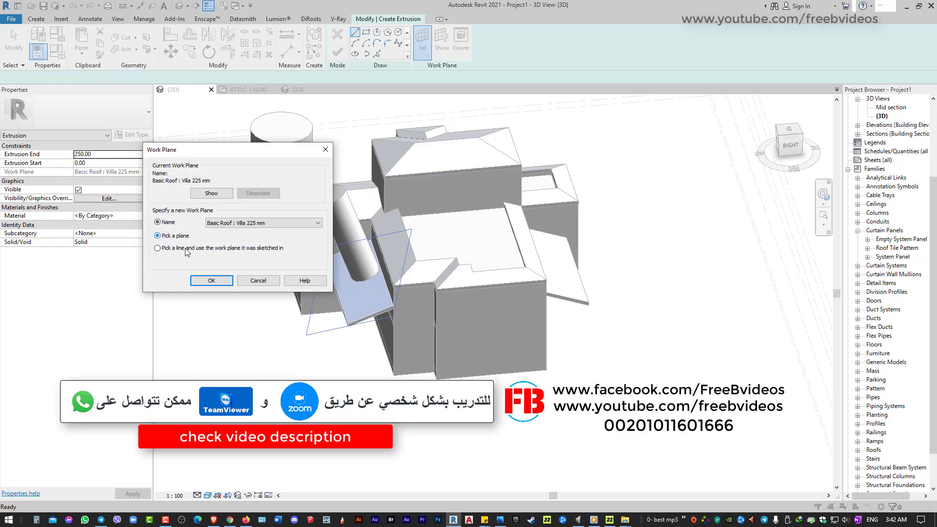
click(221, 286)
click(487, 308)
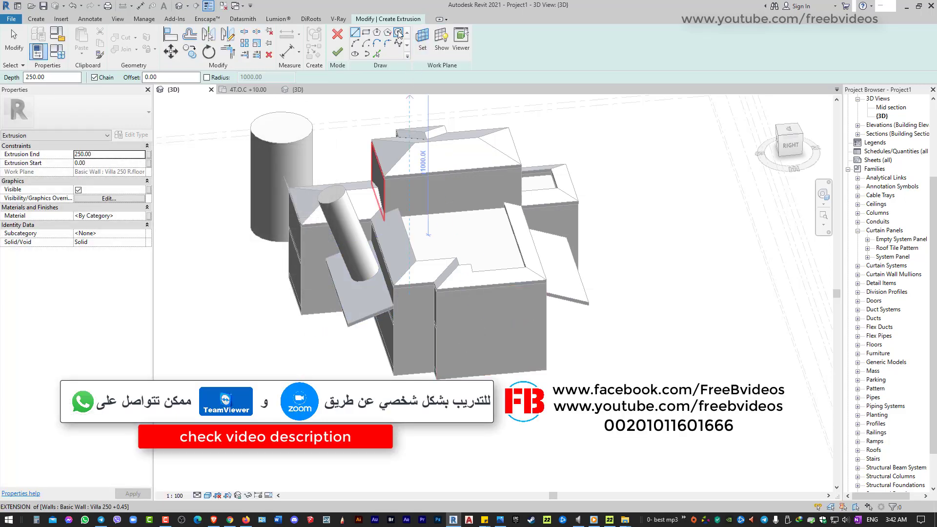
click(477, 314)
click(490, 300)
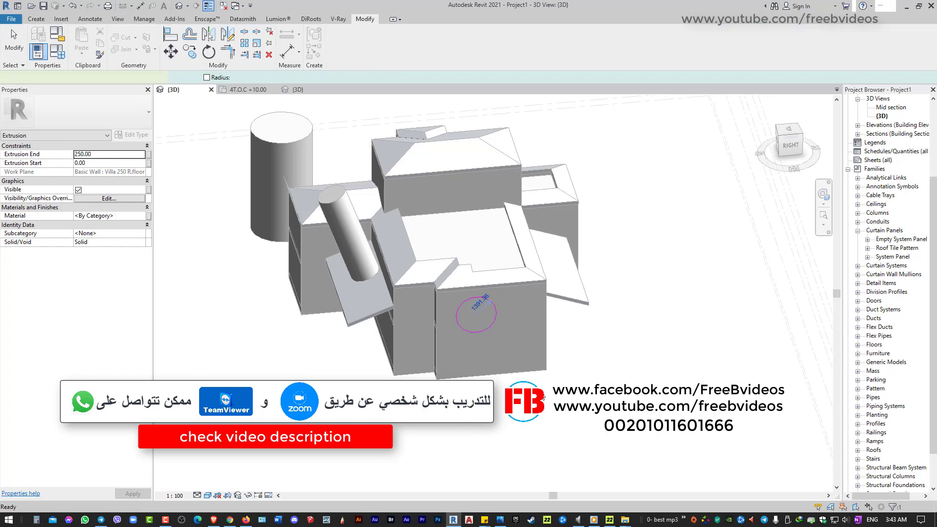
click(356, 44)
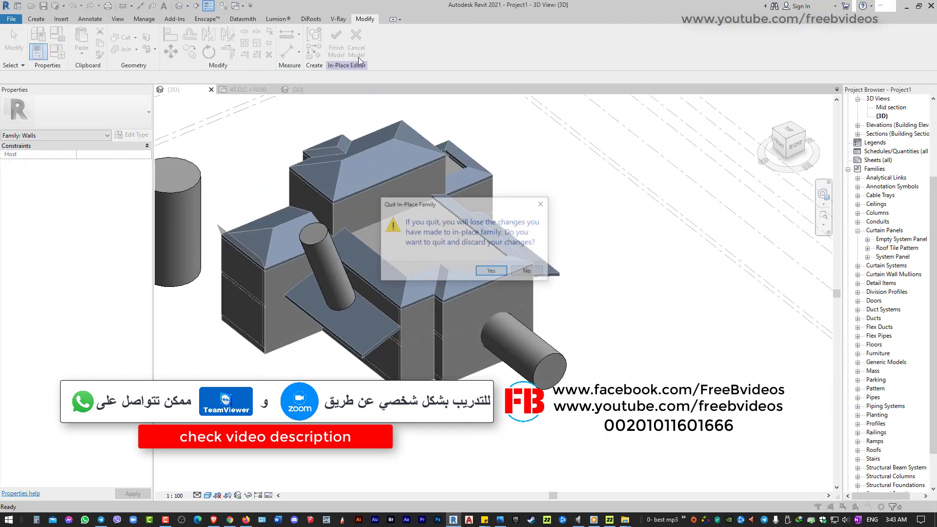
click(498, 271)
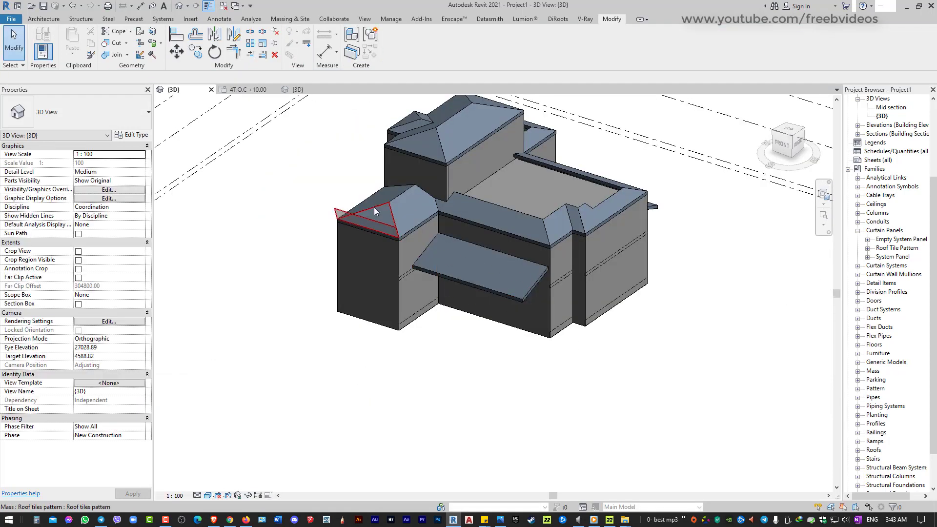
Step: Edit the roof-tiles mass in place and delete its old left-roof surface
scroll(334, 217, up, 3)
scroll(335, 220, up, 2)
click(336, 219)
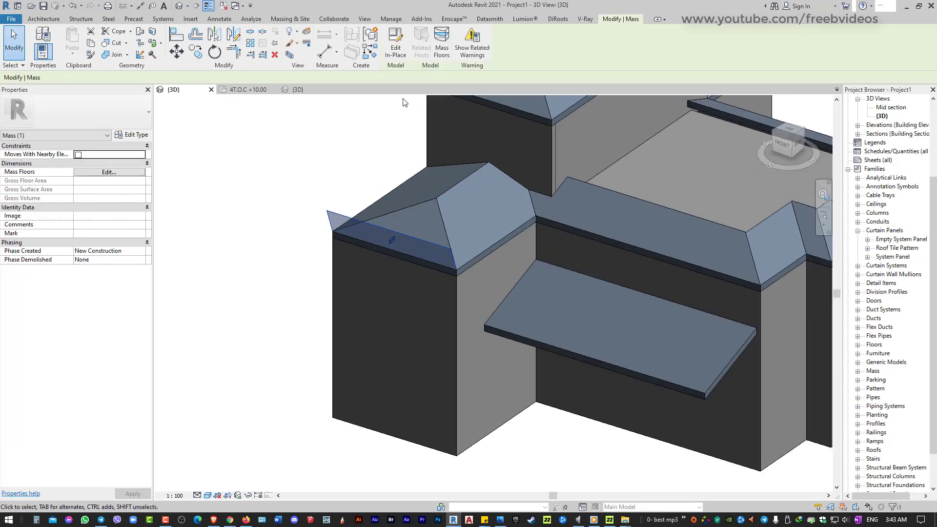
click(399, 50)
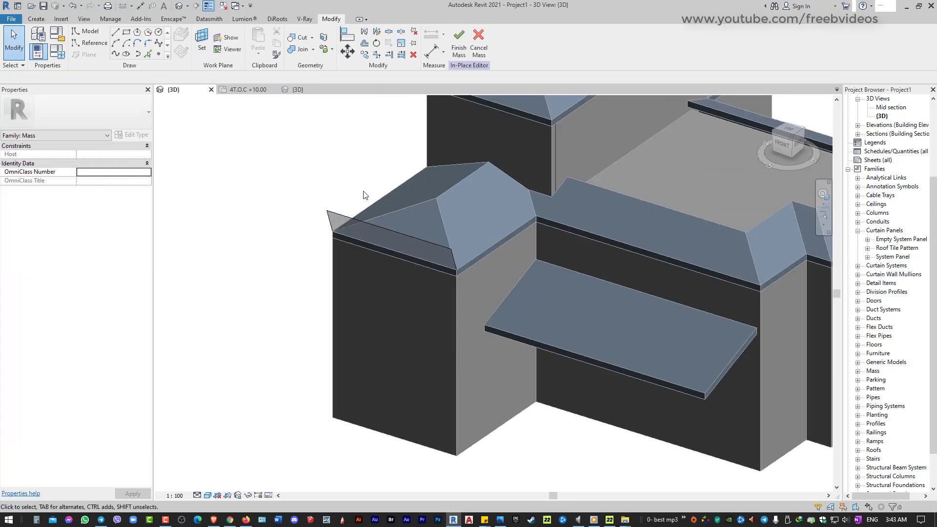
click(344, 221)
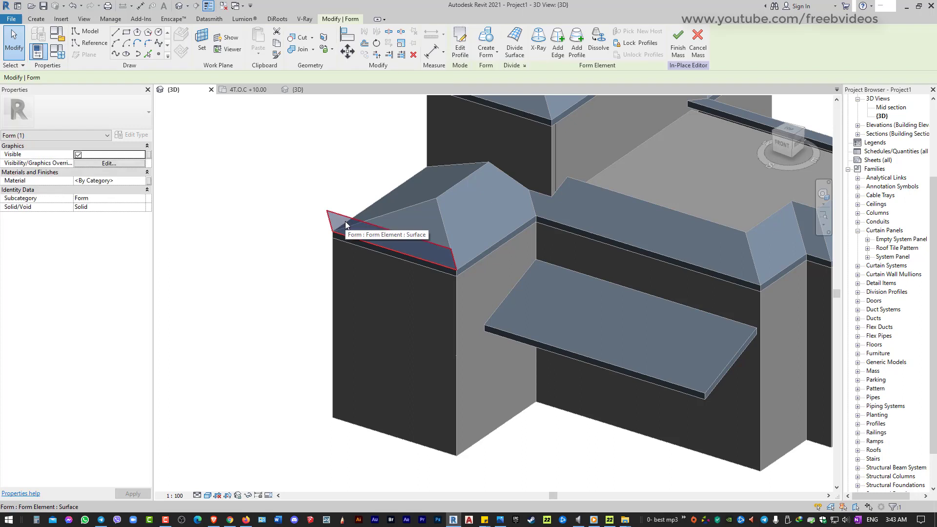
key(Delete)
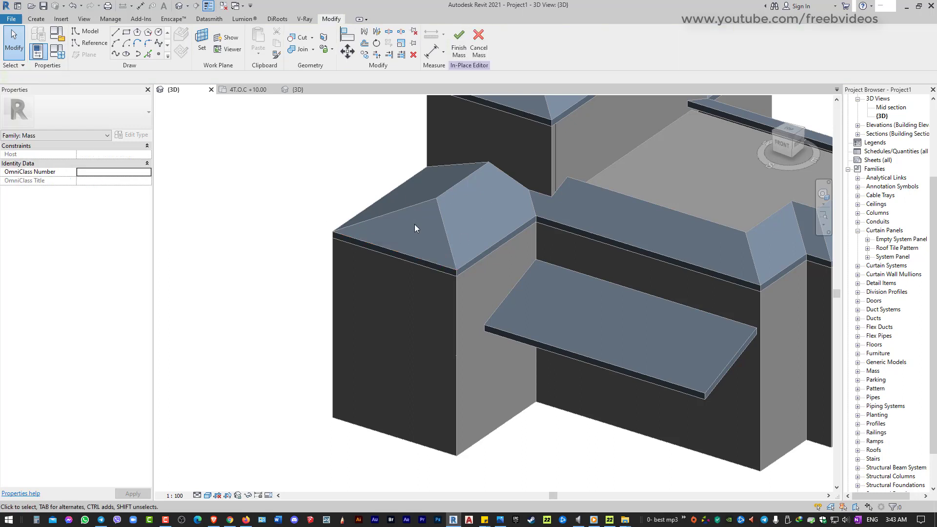
Step: On the left hip roof face as work plane, draw model lines around the triangle
click(202, 39)
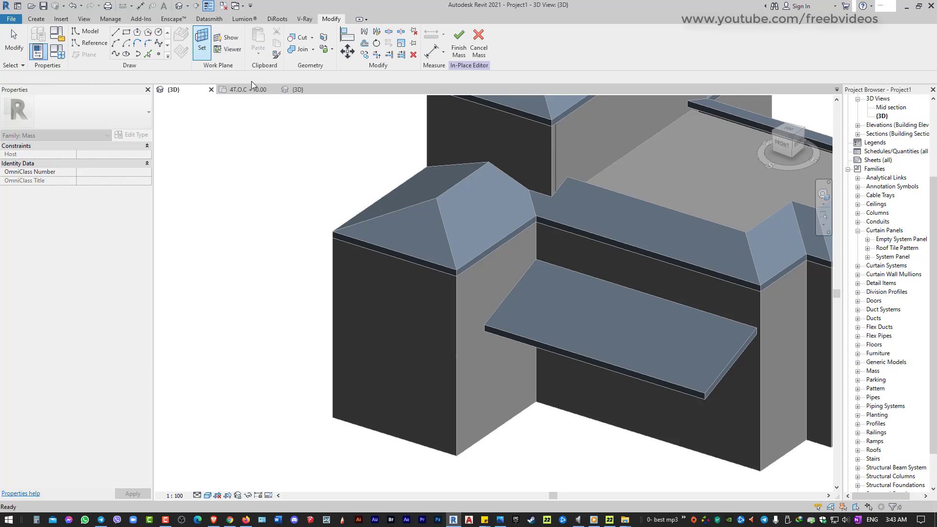
click(407, 225)
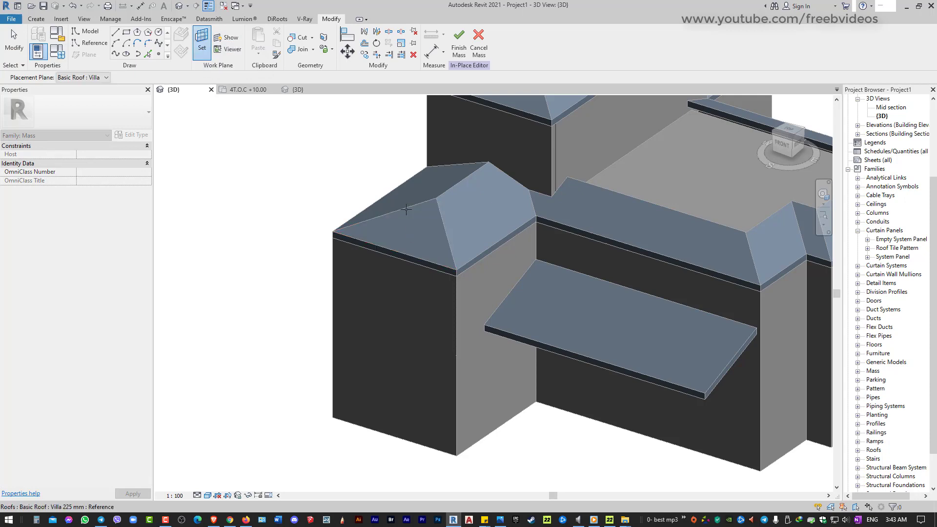
click(115, 33)
click(333, 231)
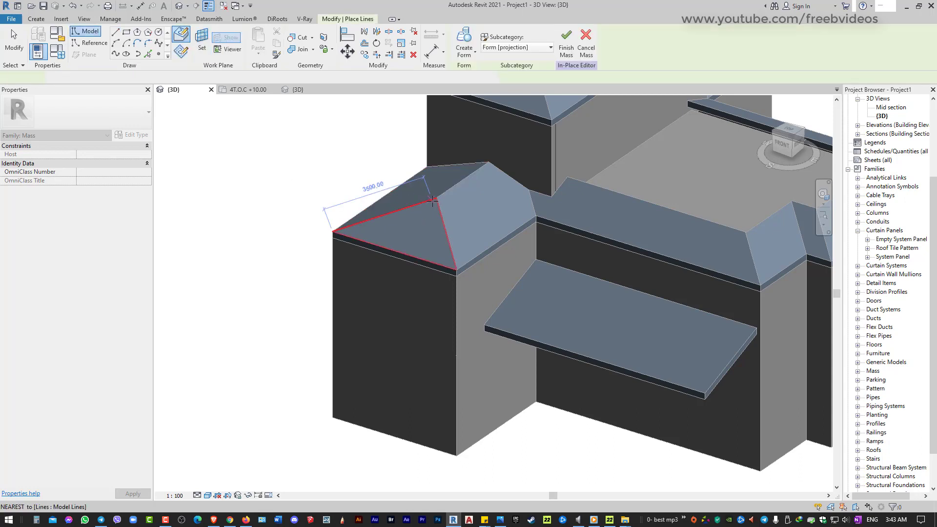
click(432, 200)
click(457, 269)
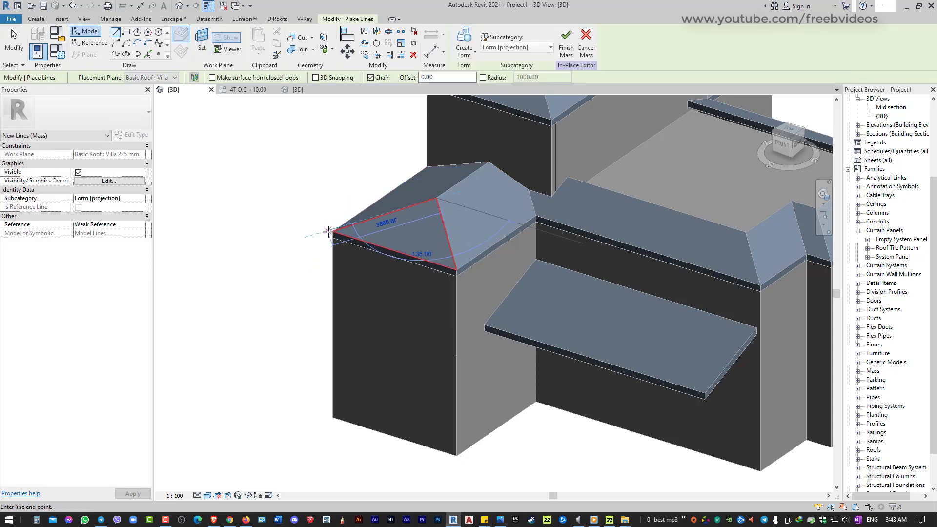
click(328, 231)
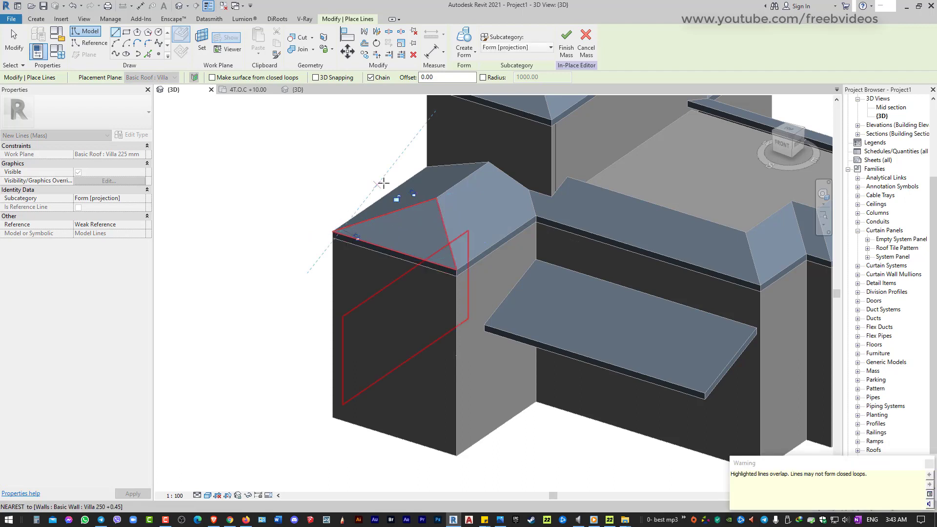
key(Escape)
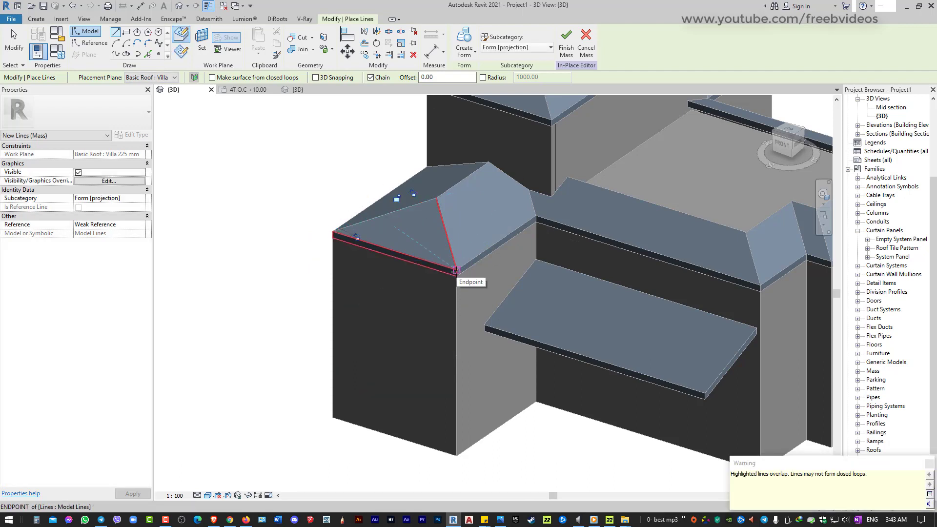
Step: Redraw the eave line between the two lower roof corners
scroll(361, 236, up, 3)
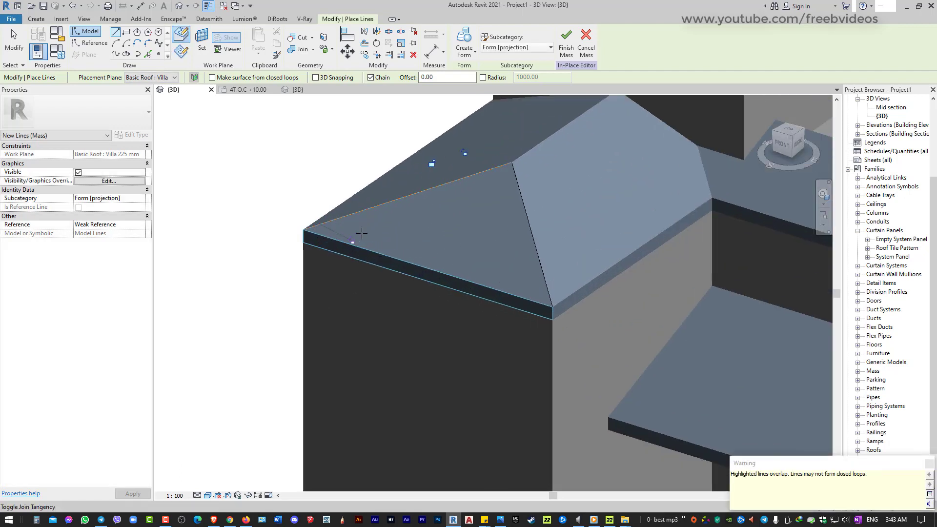
scroll(361, 236, up, 3)
key(Escape)
scroll(456, 215, down, 3)
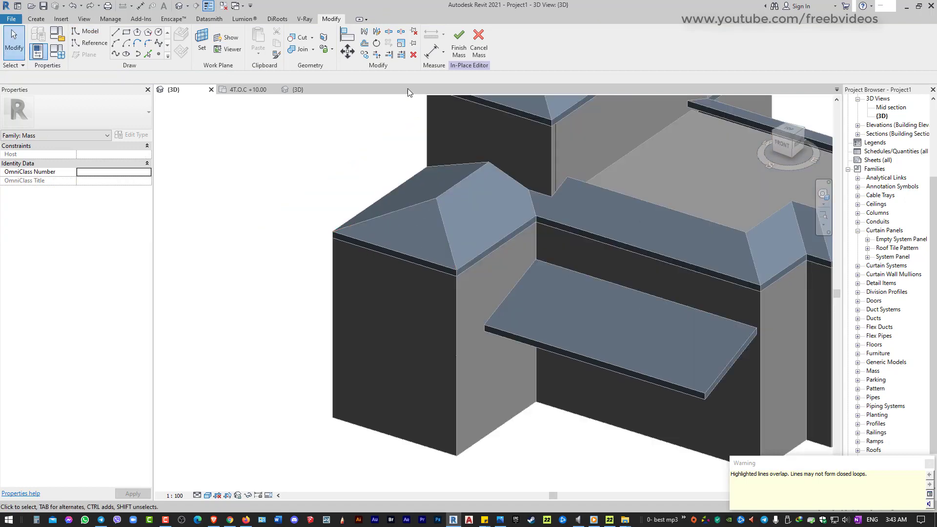
click(116, 32)
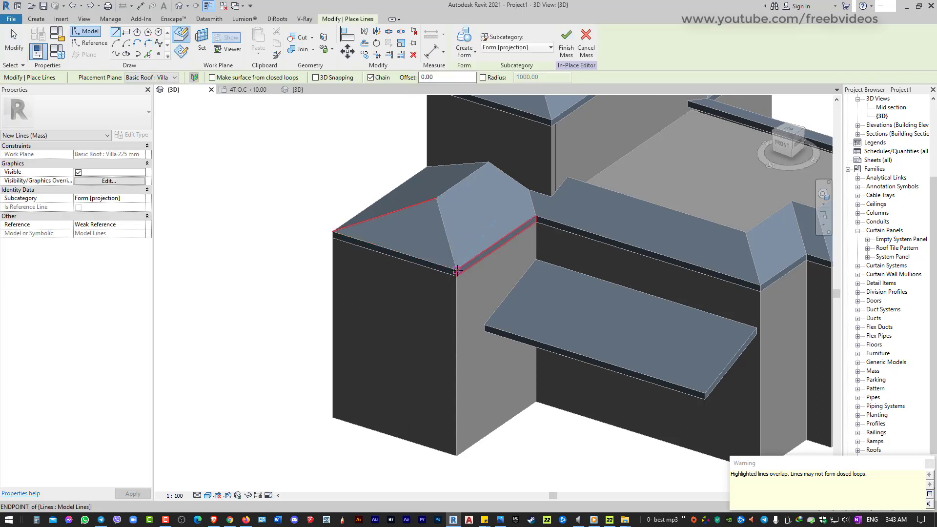
click(456, 270)
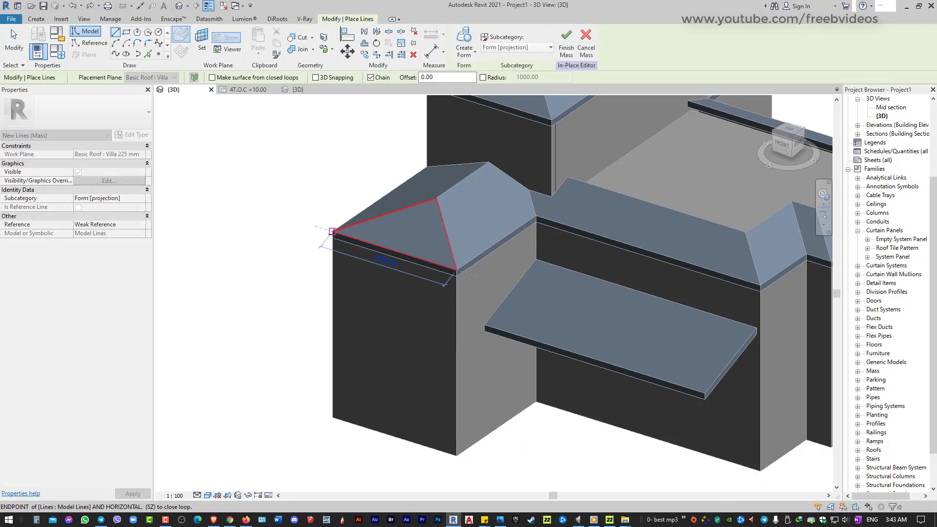
click(332, 231)
key(Escape)
key(Escape)
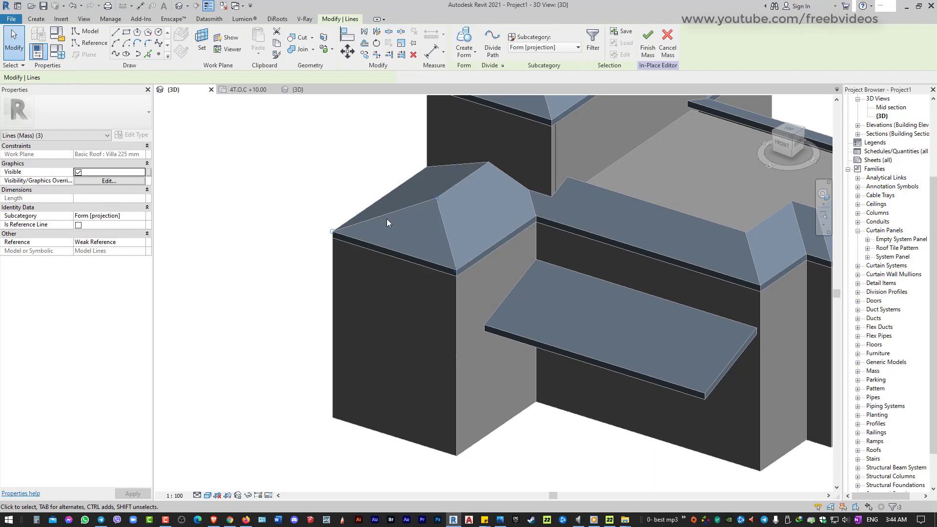
Step: Select the whole triangle chain of lines with Tab
click(268, 226)
key(Tab)
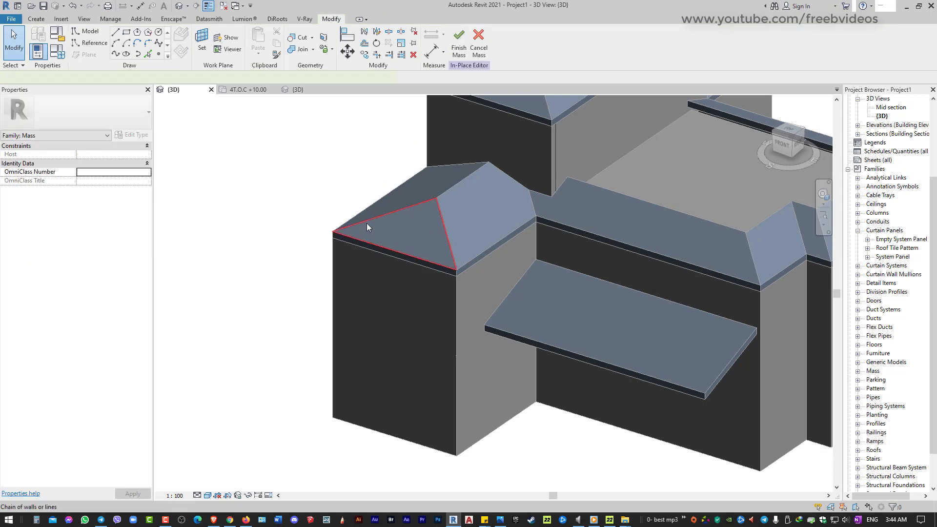
click(367, 224)
Step: Extrude the triangle into a solid form of length 10 and divide its face into a 12×12 grid
click(466, 56)
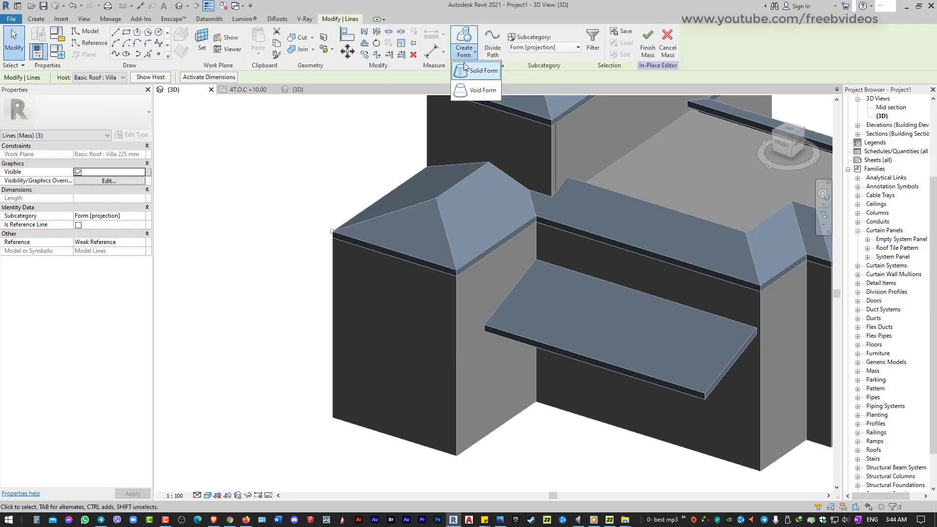
click(463, 92)
shift+middle_drag(514, 209, 381, 185)
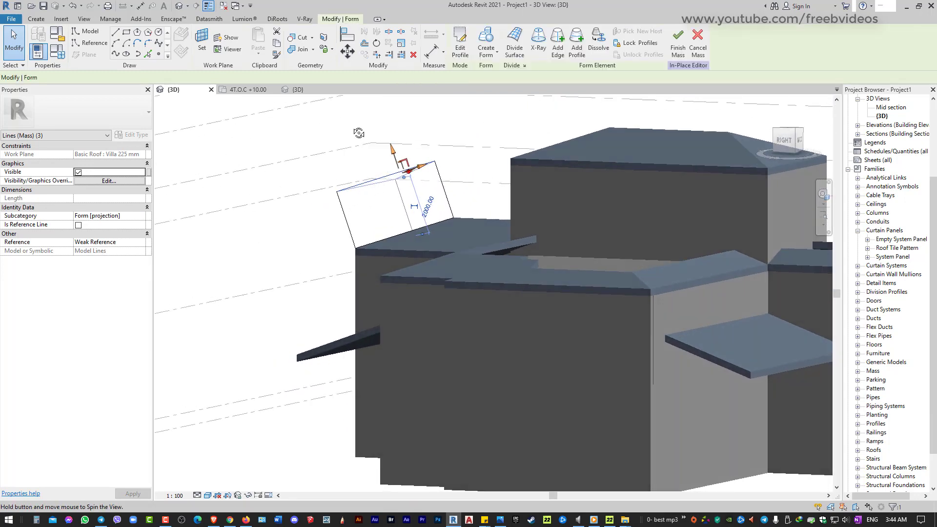
click(389, 180)
click(337, 200)
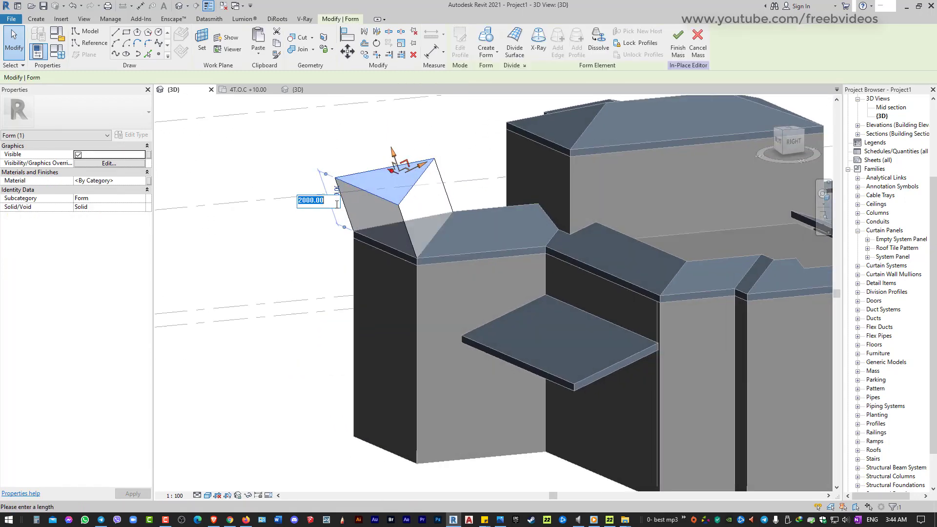
text(0)
key(Return)
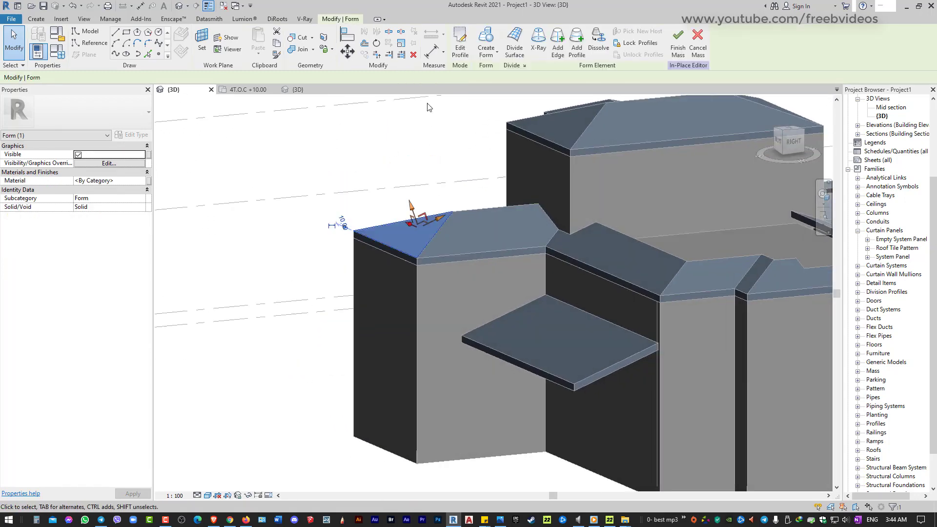
click(514, 43)
mouse_move(315, 350)
shift+middle_down()
mouse_move(530, 397)
mouse_move(457, 401)
shift+middle_up()
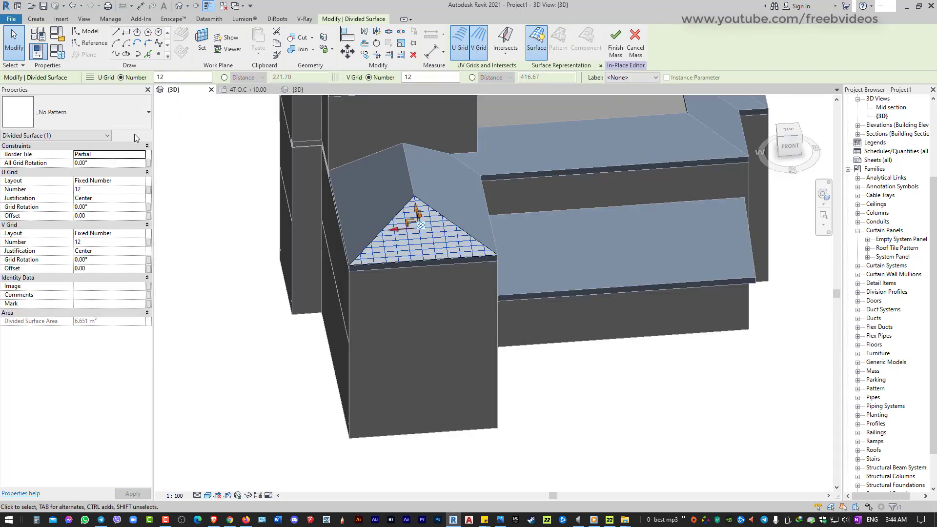
Step: Give the divided gable surface fixed U and V grid distances of 180 and 100
click(224, 78)
click(314, 90)
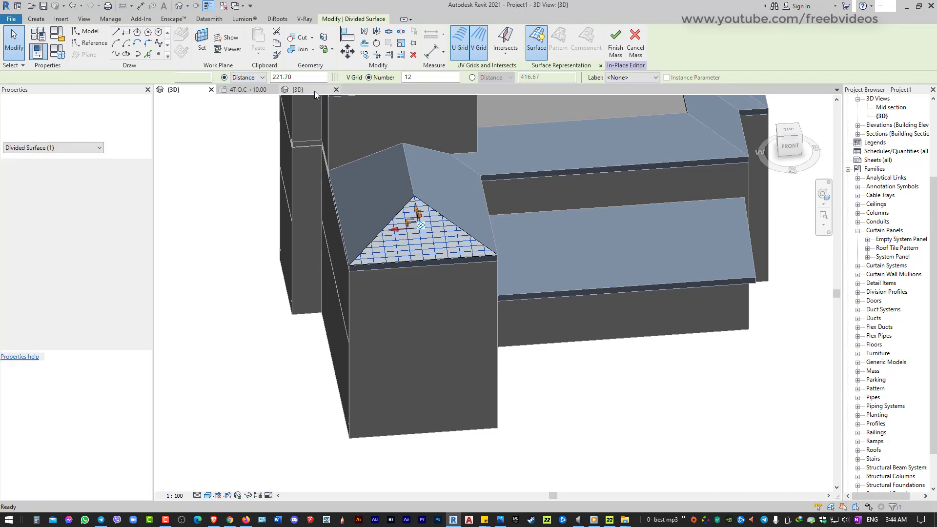
click(182, 197)
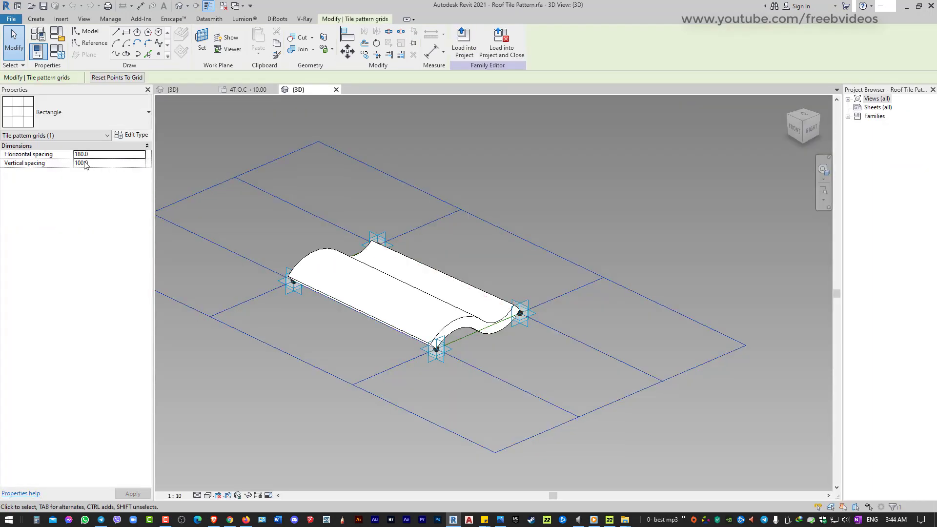
click(202, 92)
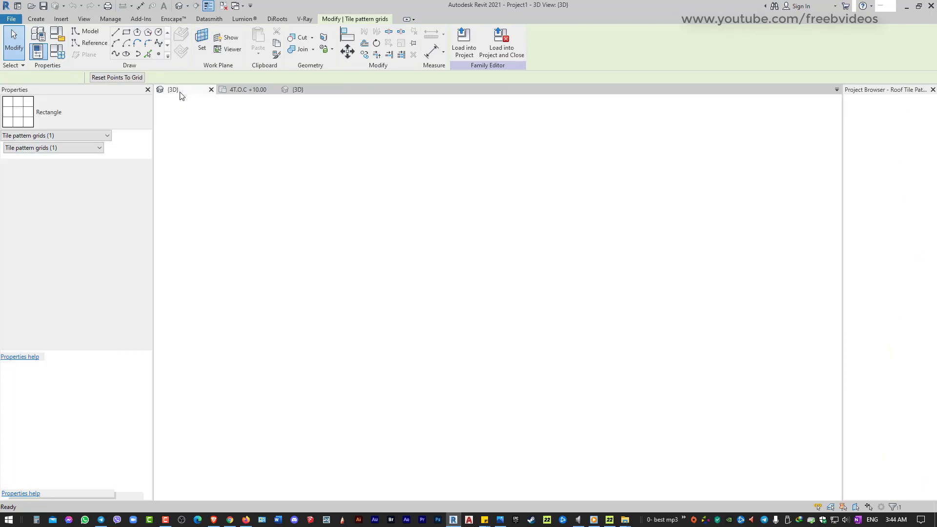
click(405, 253)
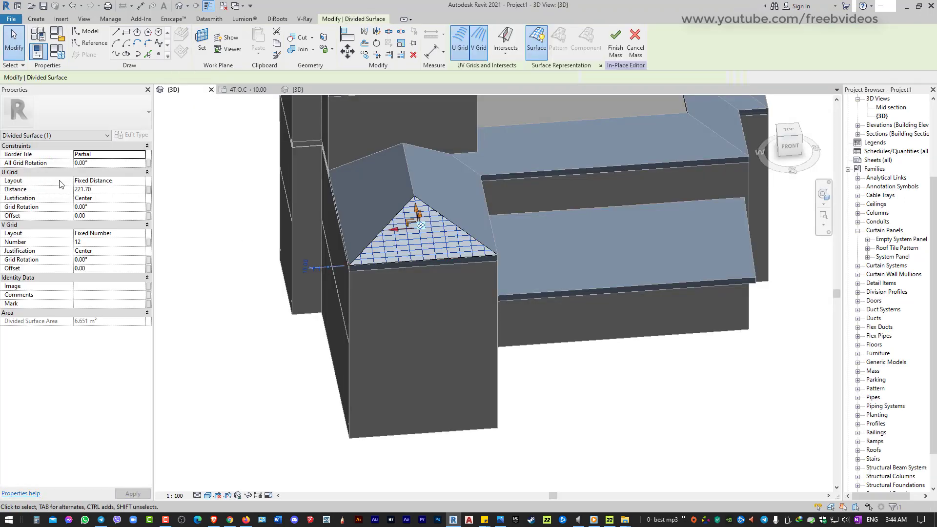
click(275, 77)
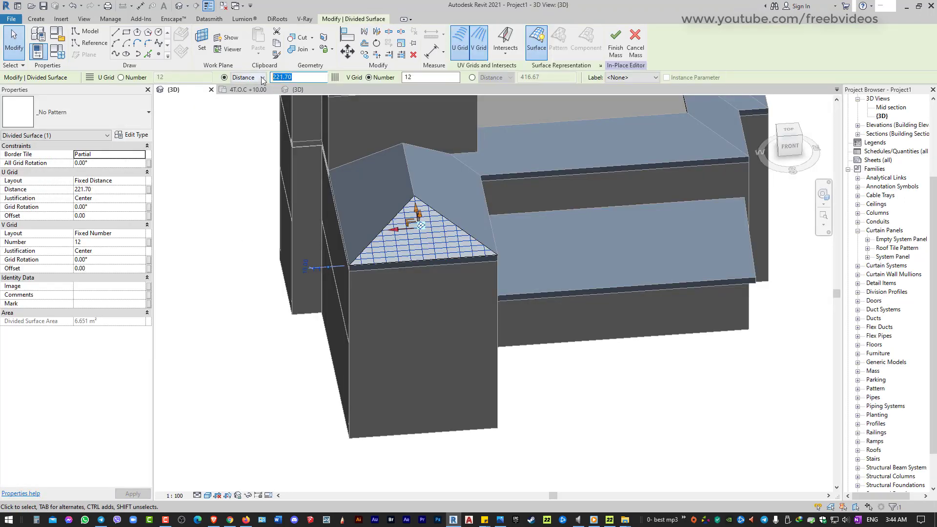
text(180)
click(508, 76)
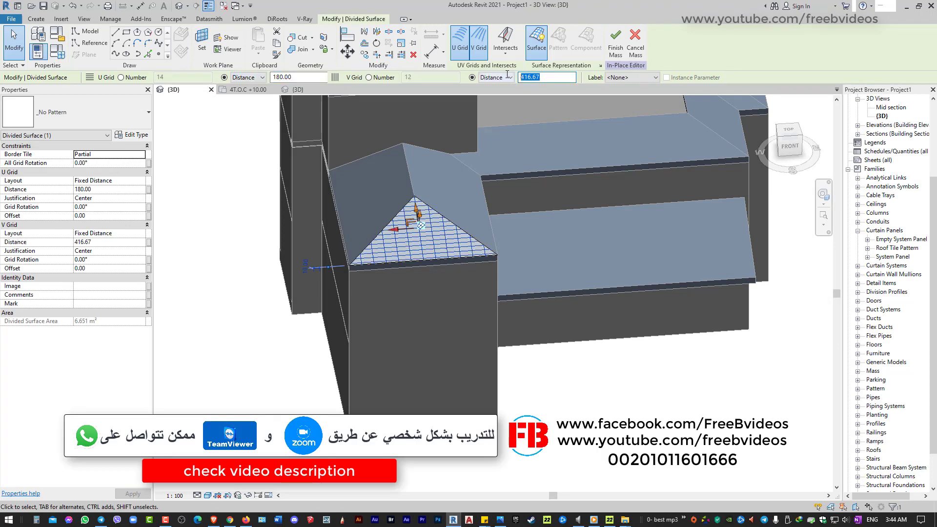
text(100)
key(Return)
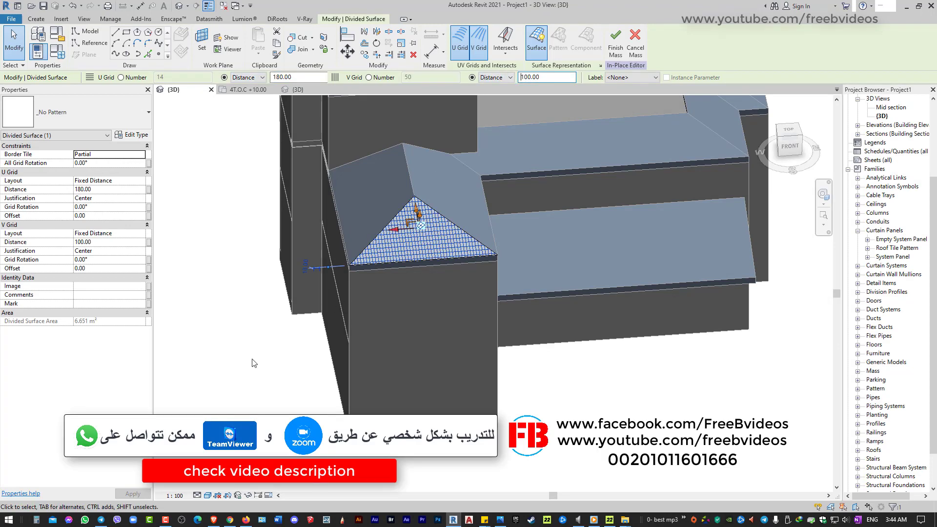
click(253, 363)
mouse_move(252, 362)
shift+middle_down()
mouse_move(251, 330)
mouse_move(432, 236)
shift+middle_up()
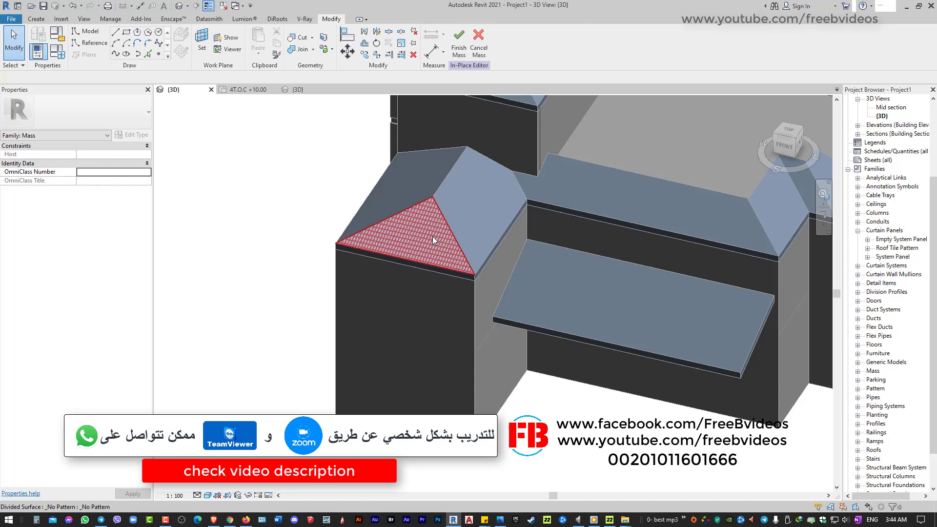
Step: Load the Roof Tile Pattern panel family into the project
click(295, 89)
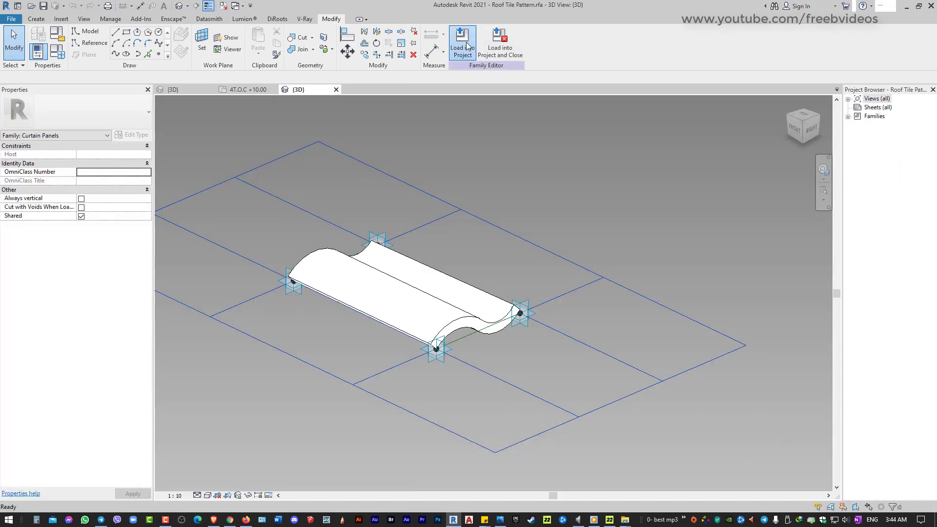
click(464, 45)
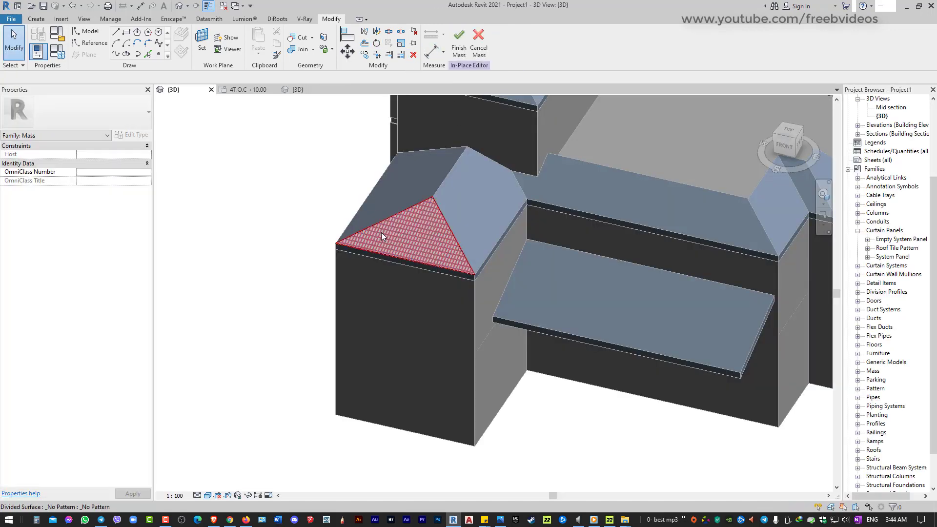
click(381, 232)
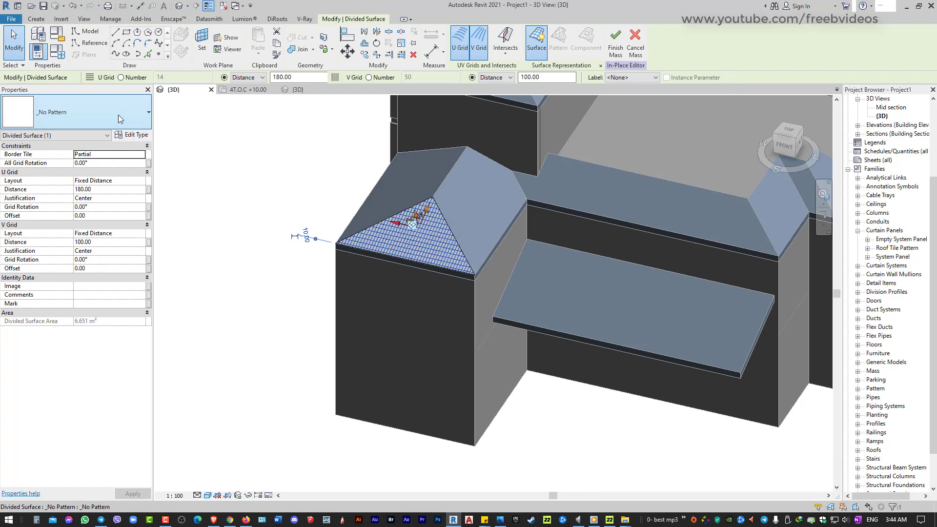
Step: Apply Roof Tile Pattern panels to the divided surface with U grid distance 100
click(118, 115)
scroll(86, 236, down, 2)
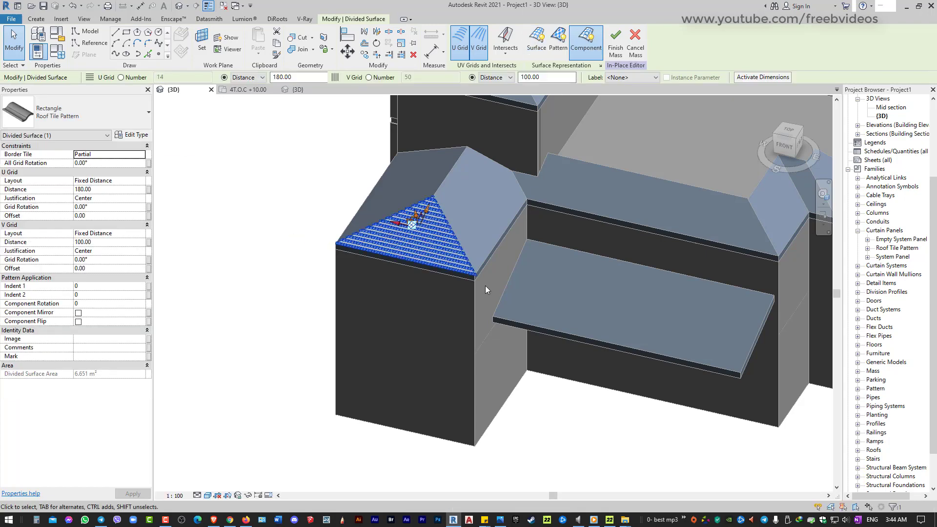
shift+middle_drag(290, 261, 350, 265)
text(100)
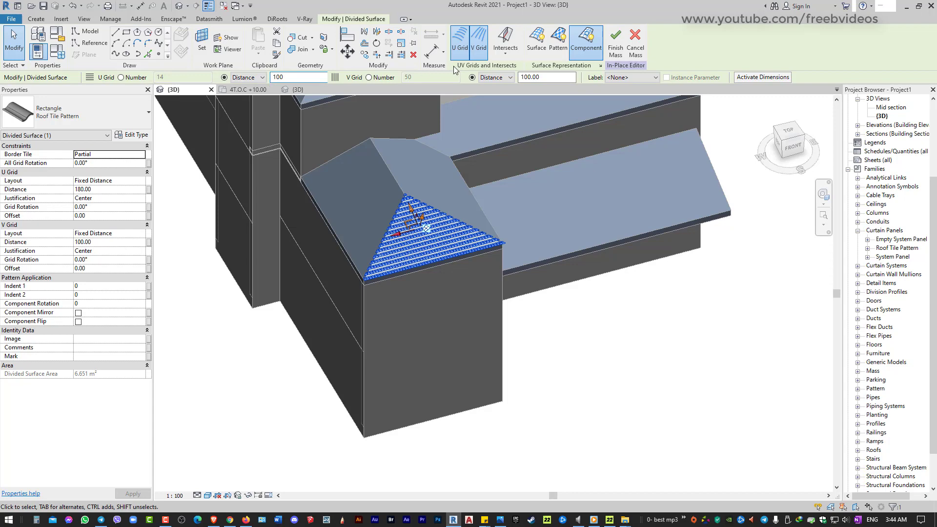
key(Return)
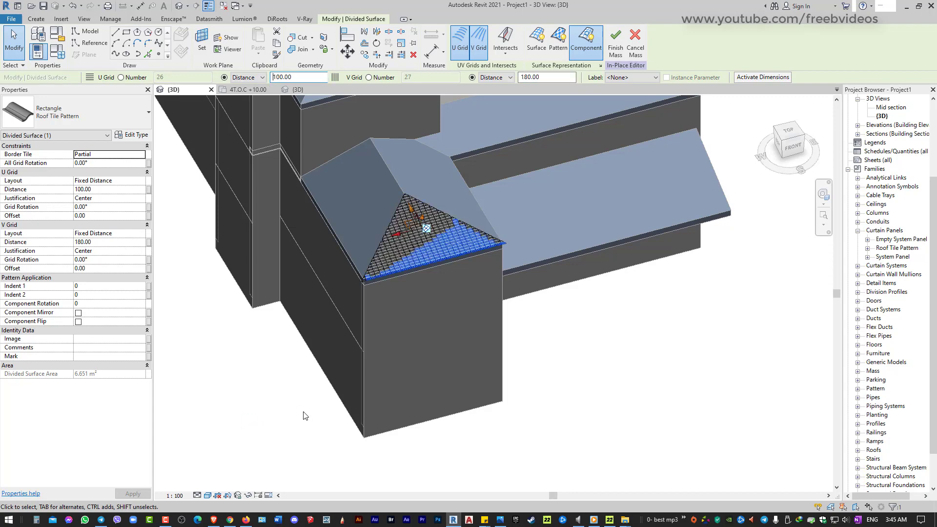
click(305, 412)
Step: Reselect the tiled surface and review its U grid justification options
scroll(283, 313, up, 5)
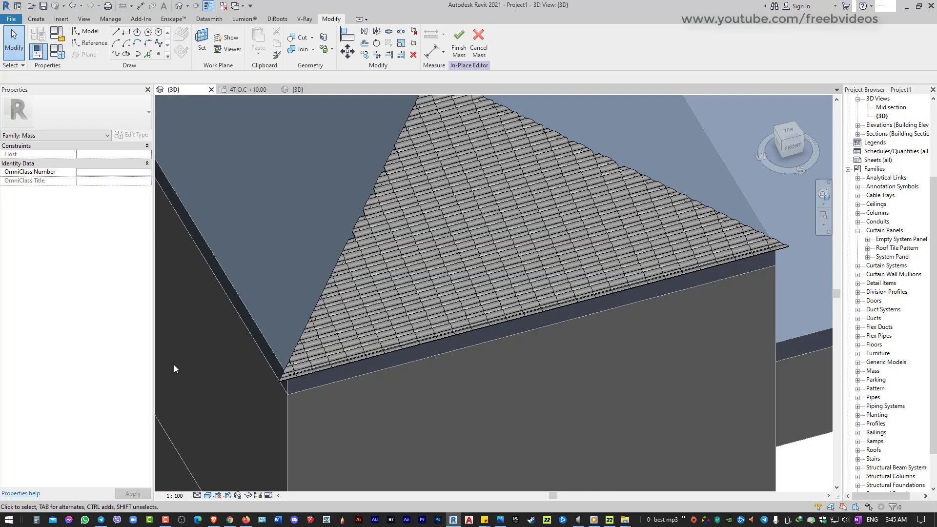
click(416, 265)
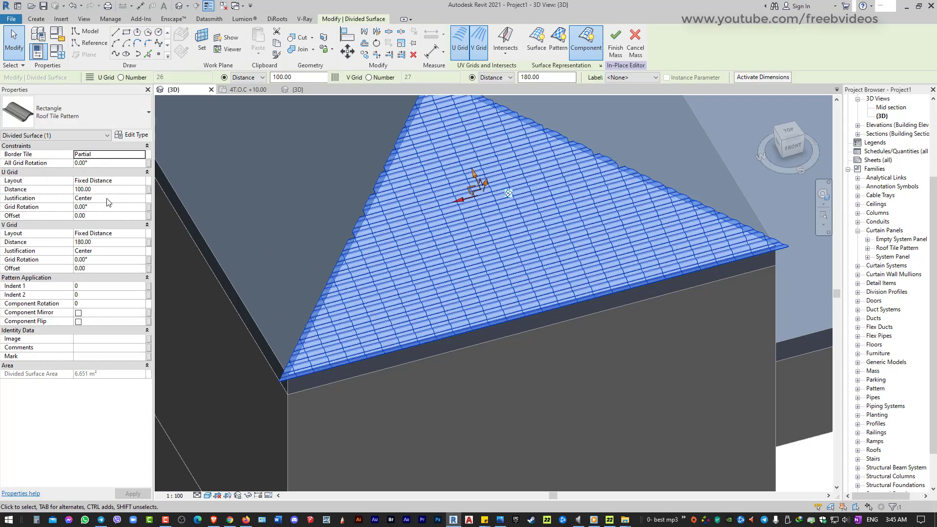
click(142, 199)
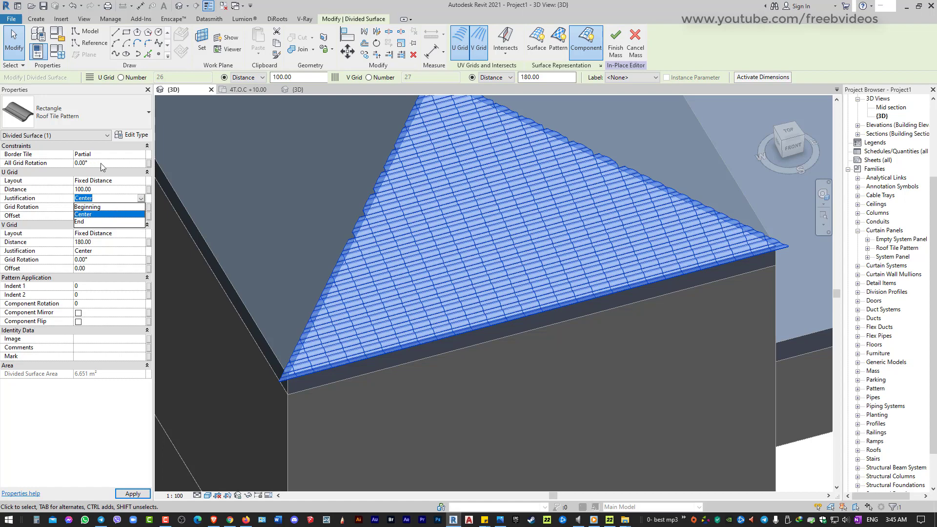
scroll(808, 471, down, 3)
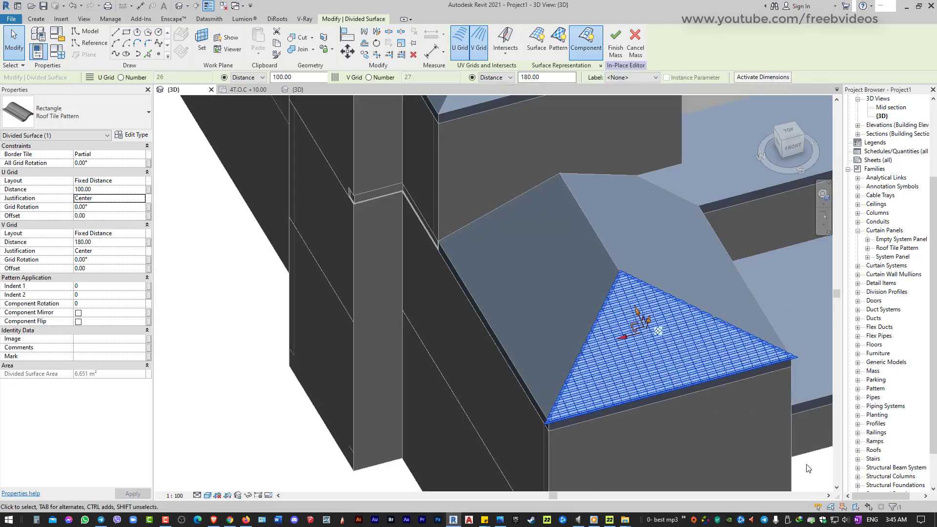
click(517, 292)
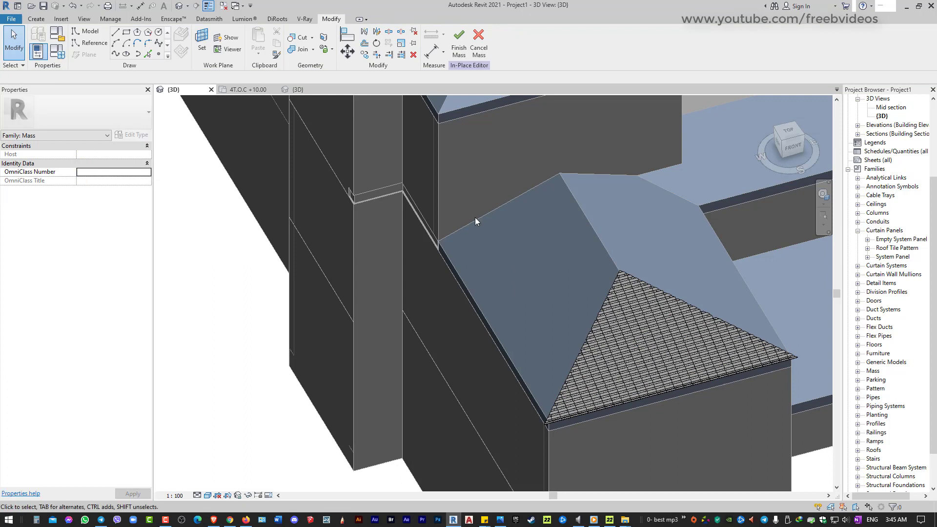
Step: Set the roof as work plane, abandon a trial model line, and temporarily hide the tiled surface
click(202, 40)
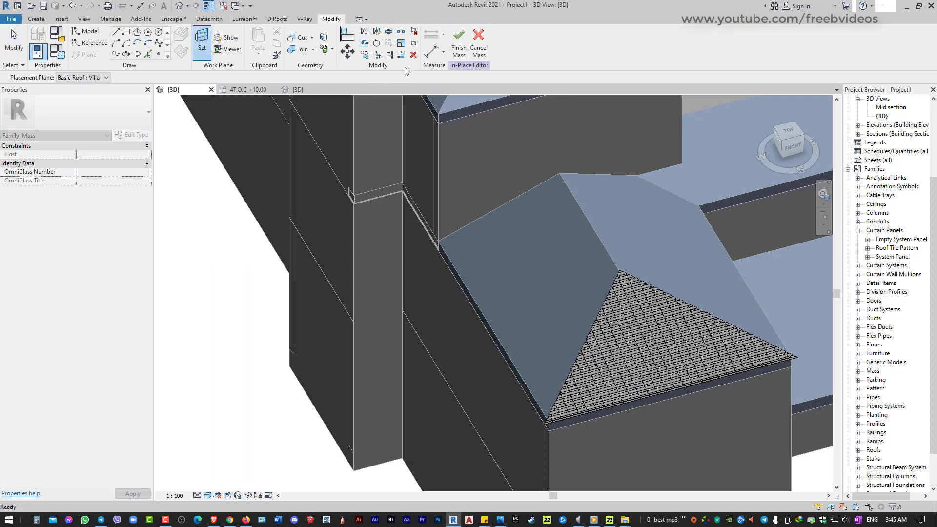
click(513, 265)
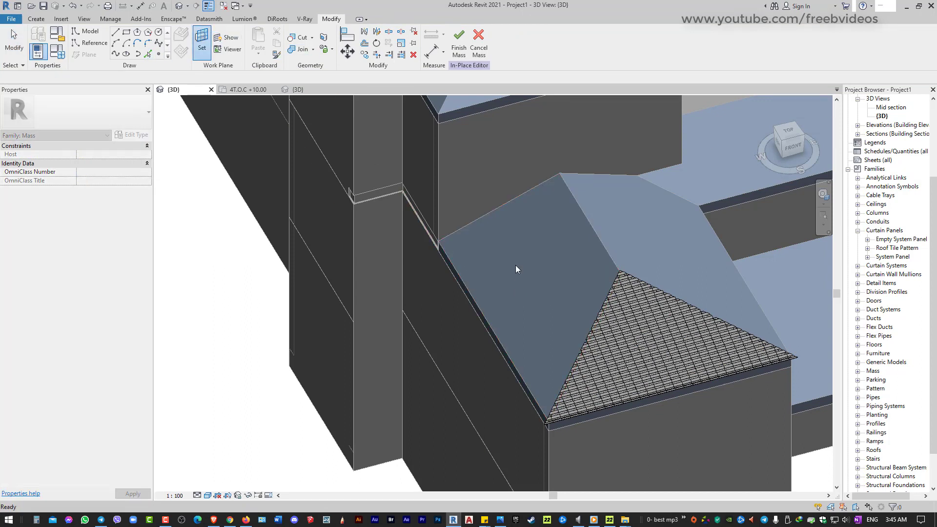
click(116, 32)
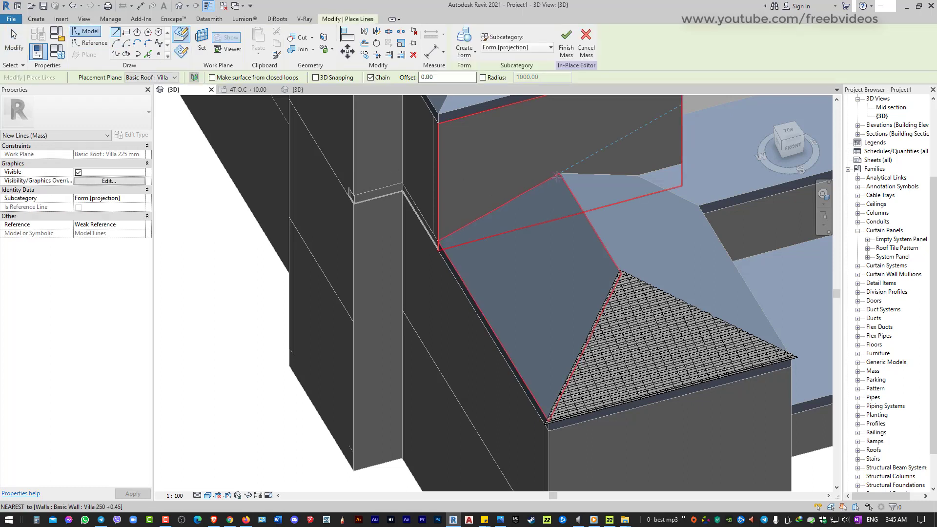
key(Escape)
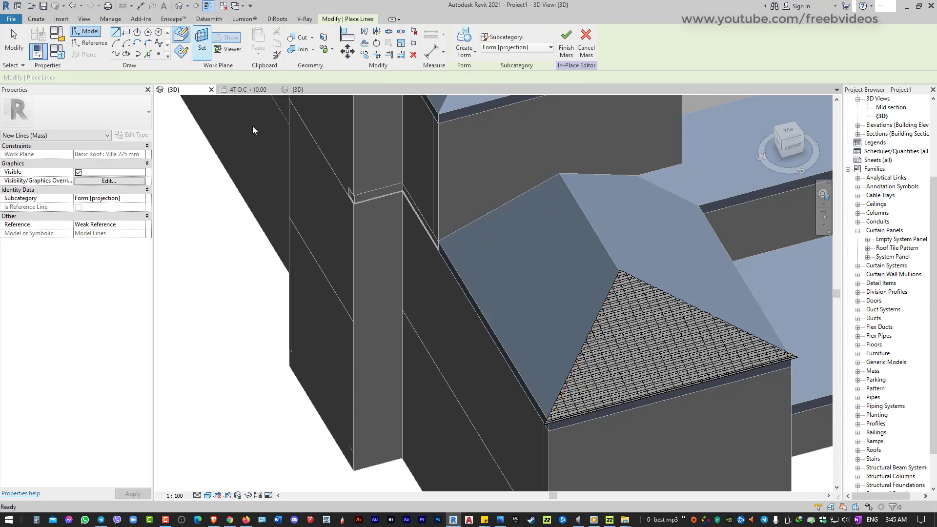
click(560, 173)
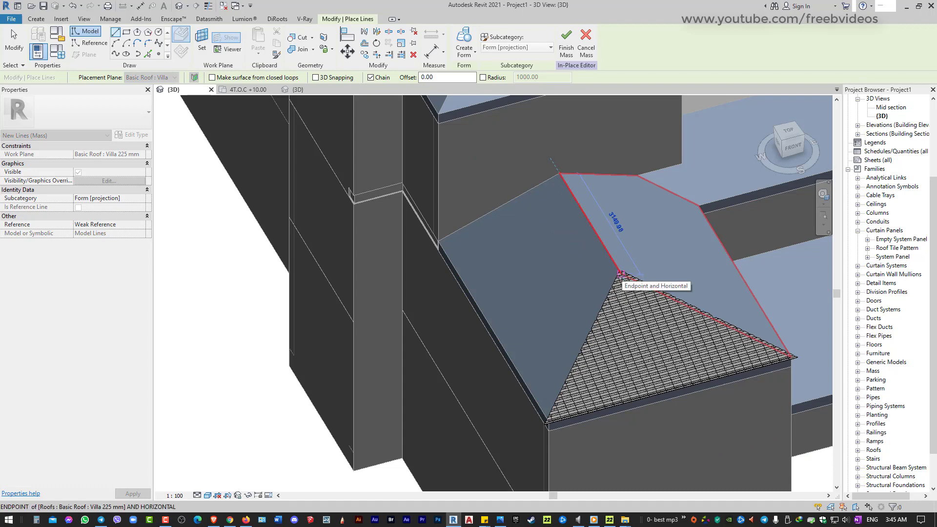
key(Escape)
key(Escape)
click(616, 292)
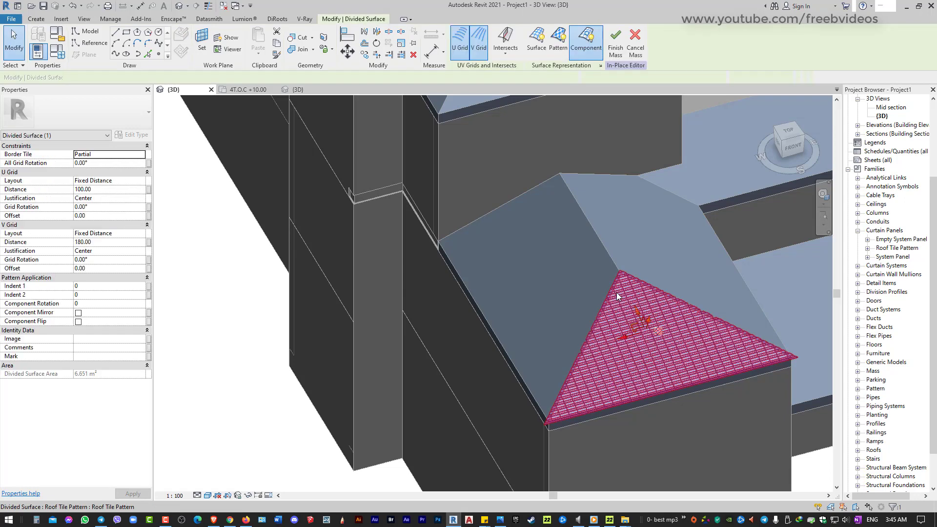
key(h)
key(h)
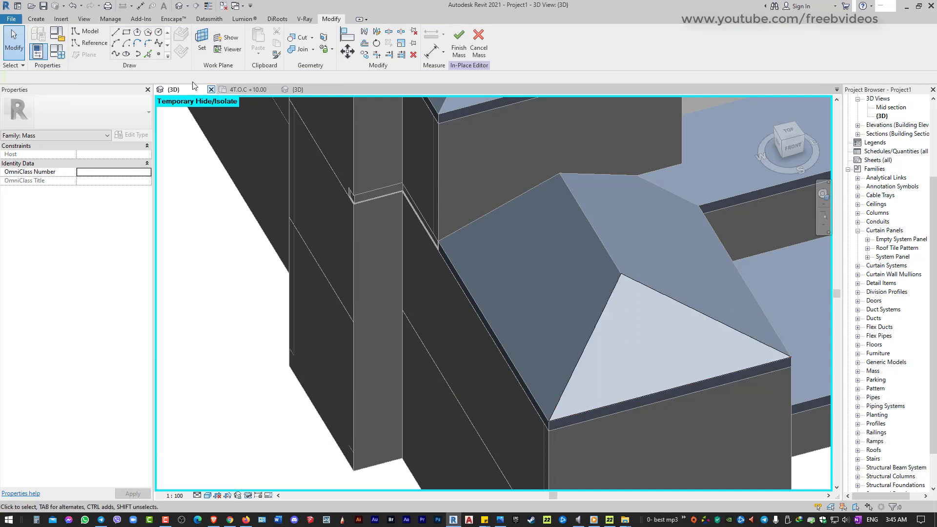
click(202, 42)
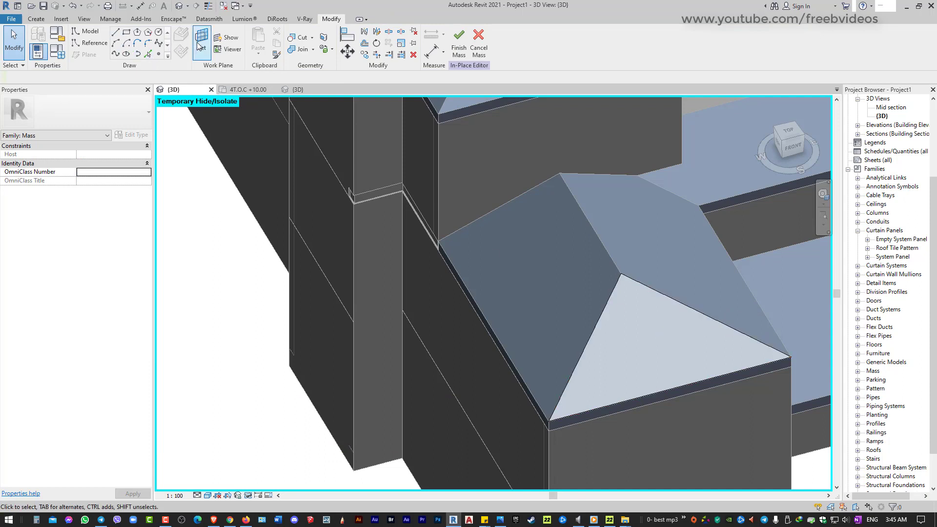
click(537, 267)
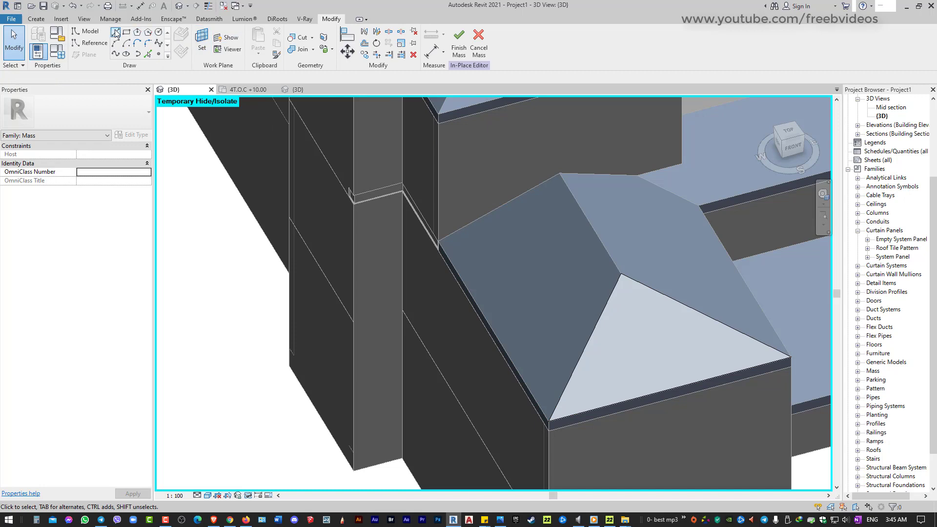
key(l)
key(i)
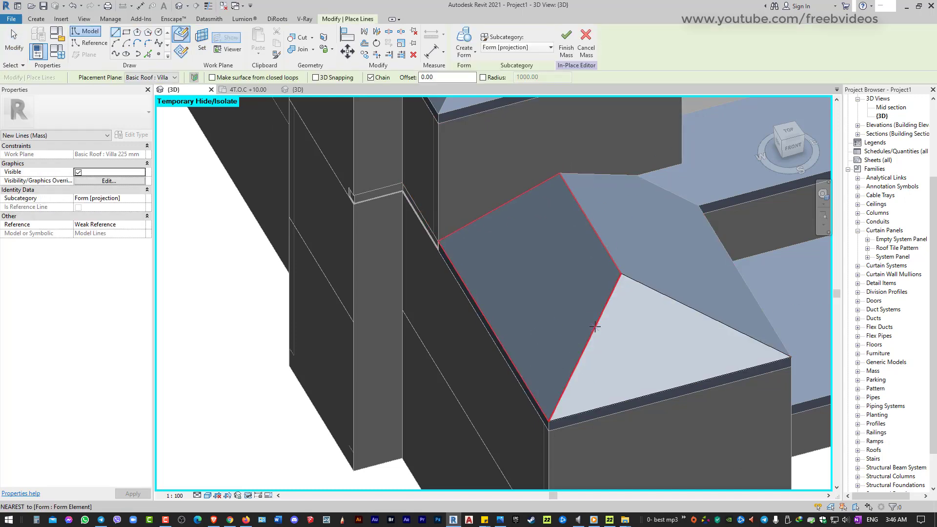
key(Escape)
key(Escape)
key(Escape)
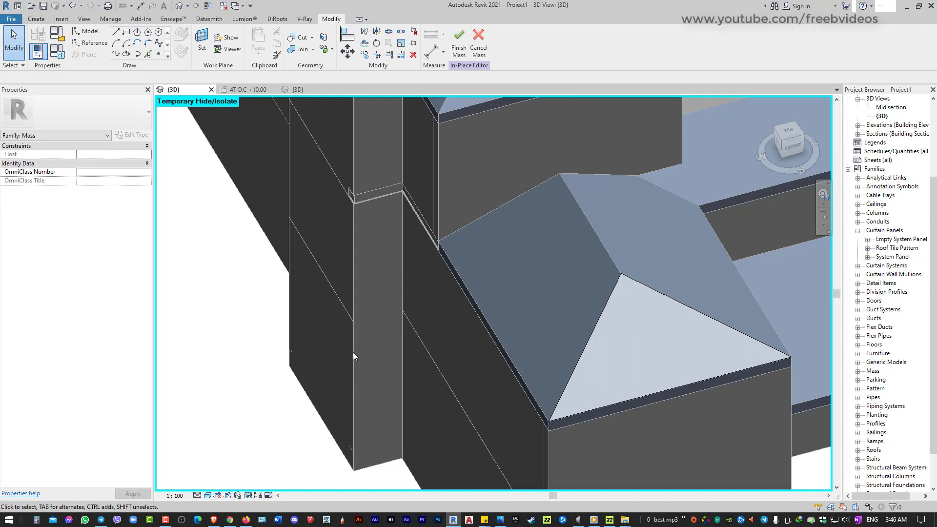